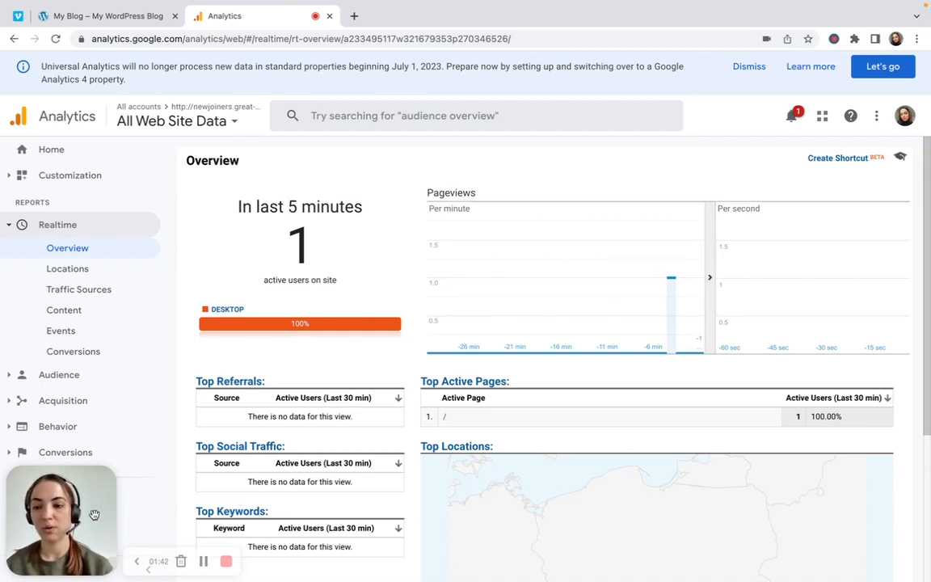
# Start creating a new goal for the All Web Site Data view in the admin settings
pyautogui.moveTo(94, 515); pyautogui.dragTo(93, 427)
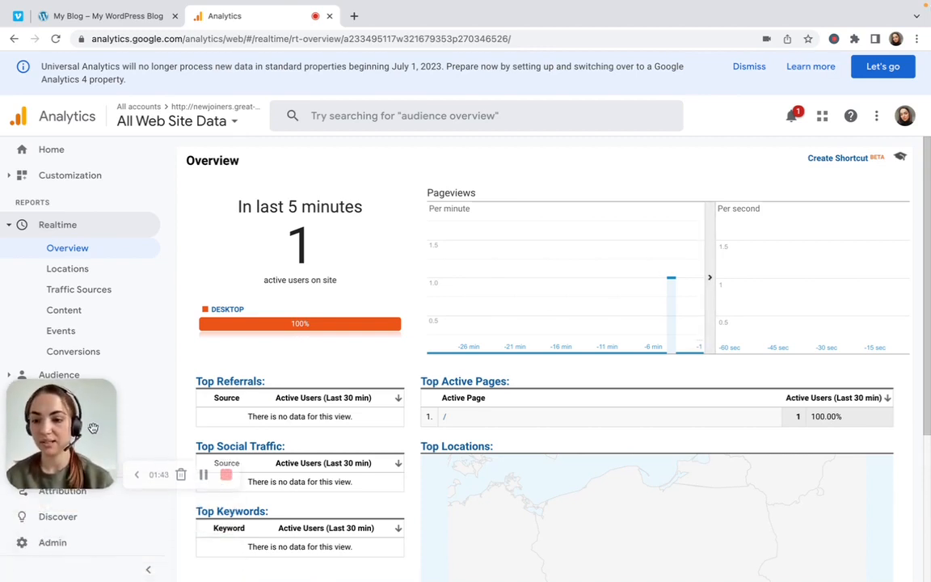
pyautogui.click(62, 549)
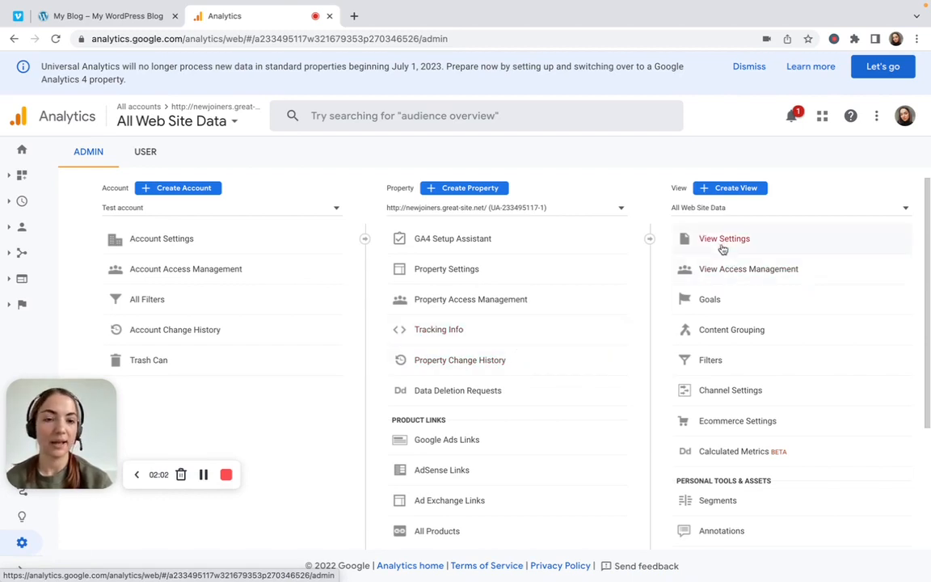
pyautogui.click(724, 301)
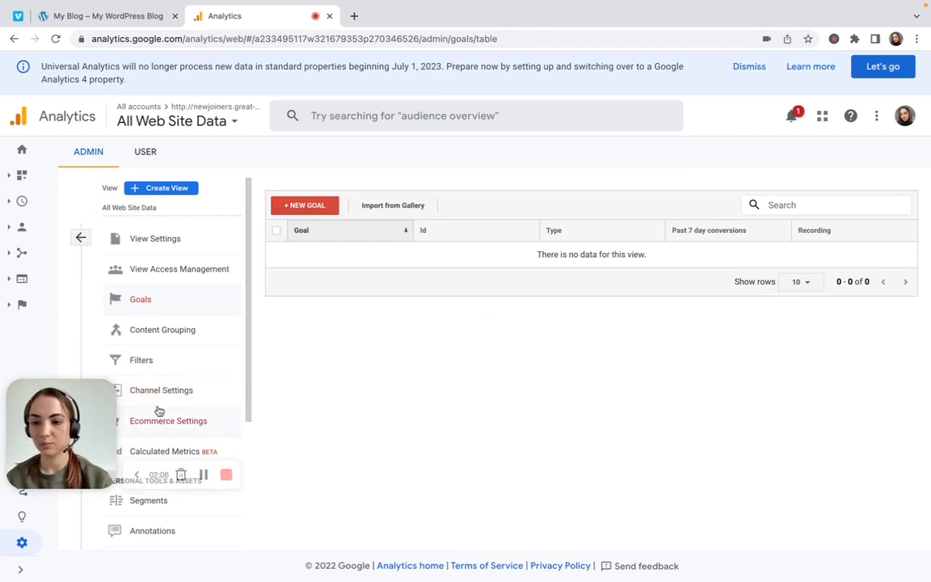
pyautogui.moveTo(92, 414); pyautogui.dragTo(92, 495)
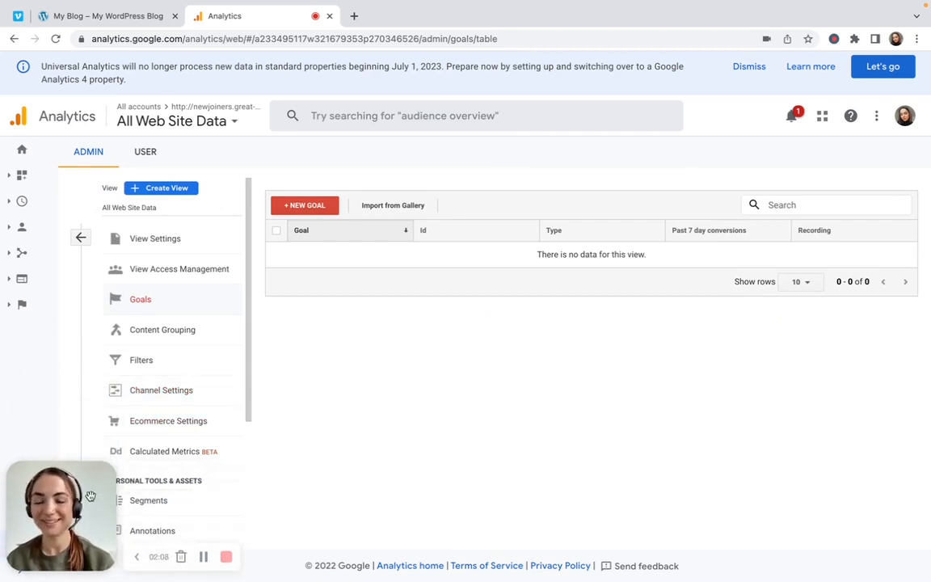
pyautogui.click(312, 212)
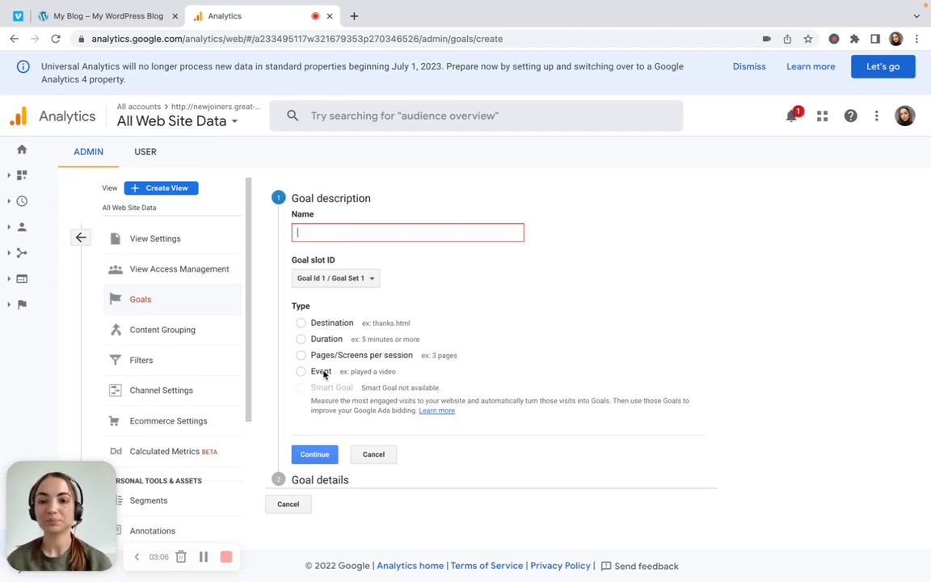
# Name the goal "destination goal", choose the Destination type and continue to the goal details
pyautogui.write('dest')
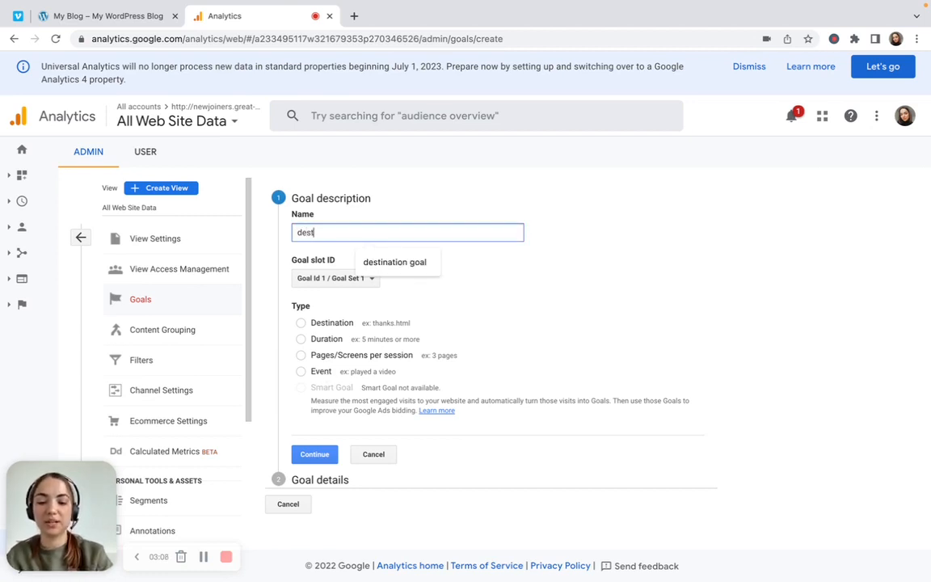
pyautogui.write('ination goal')
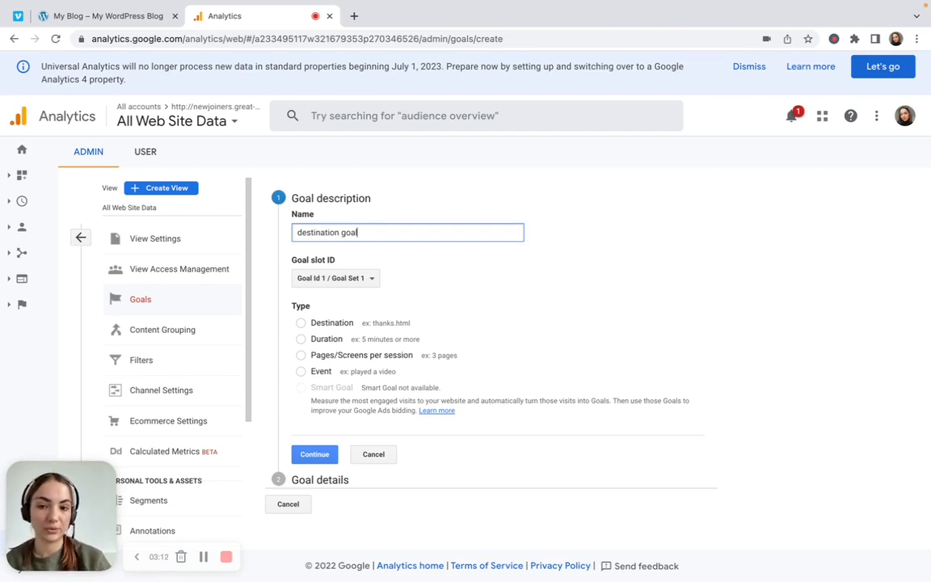
pyautogui.click(302, 323)
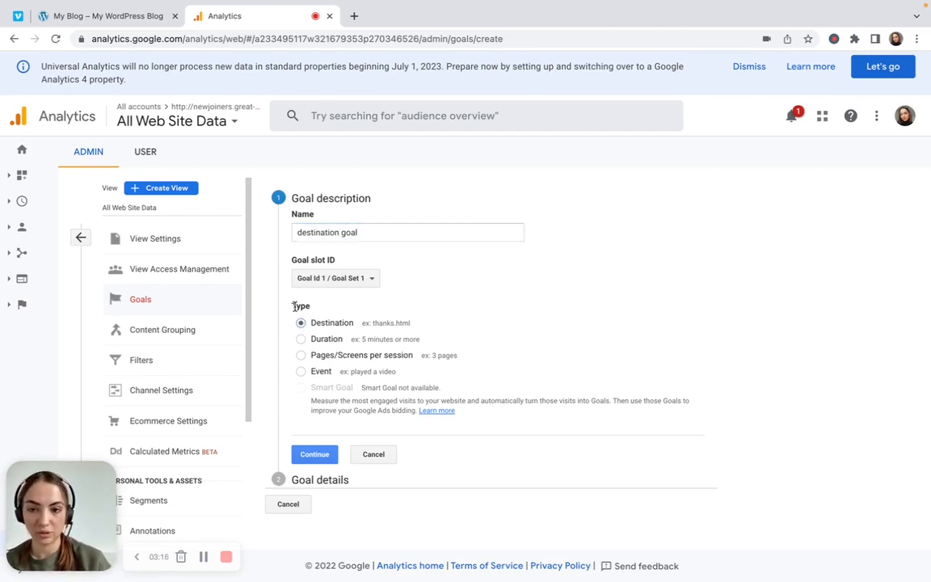
pyautogui.click(305, 455)
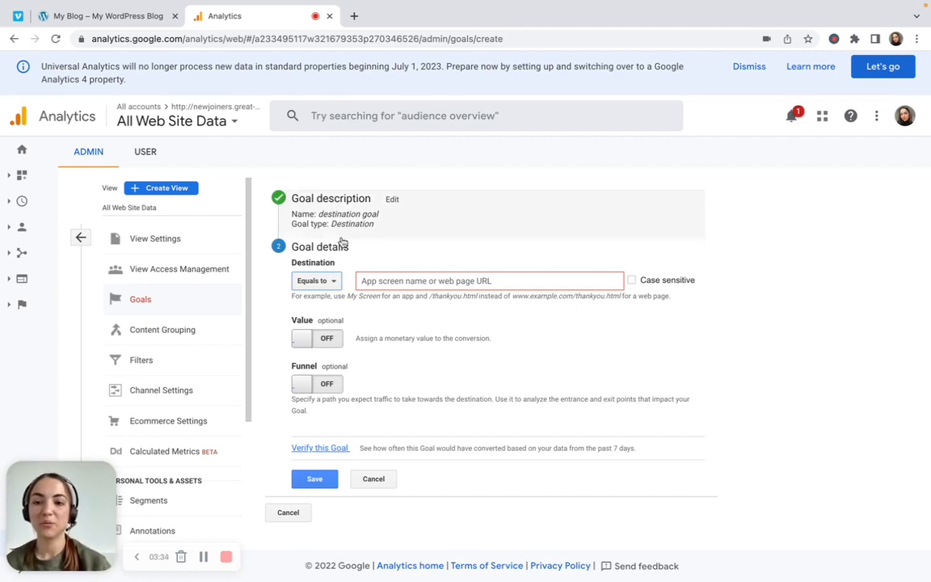
# View the destination match options, switch to the My Blog site and open its Contact page
pyautogui.click(335, 282)
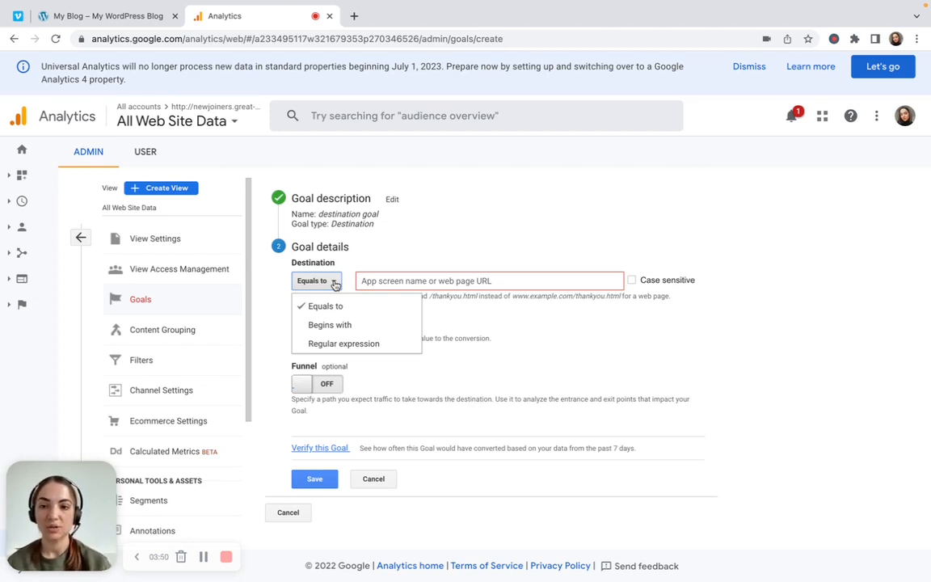
pyautogui.click(77, 14)
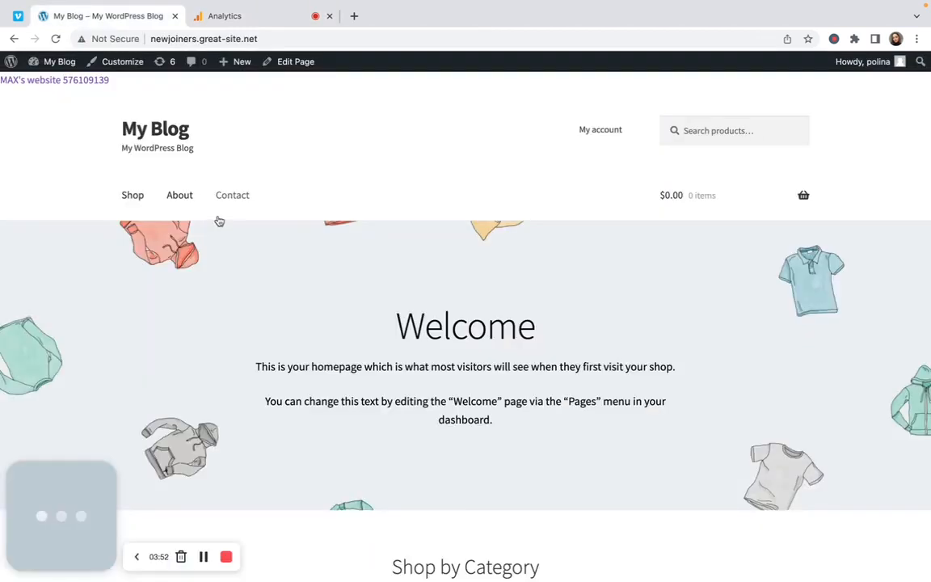
pyautogui.click(231, 202)
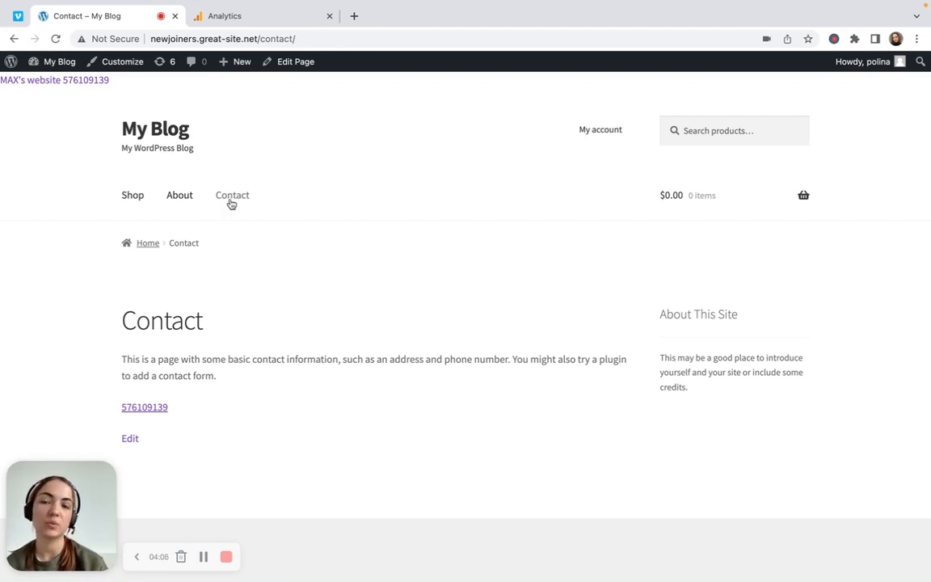
pyautogui.doubleClick(271, 38)
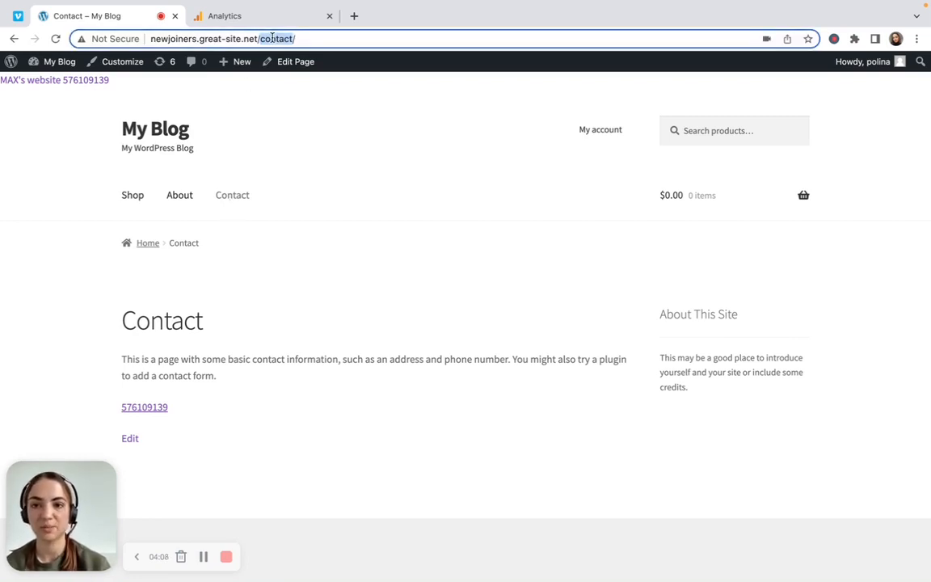
pyautogui.click(192, 196)
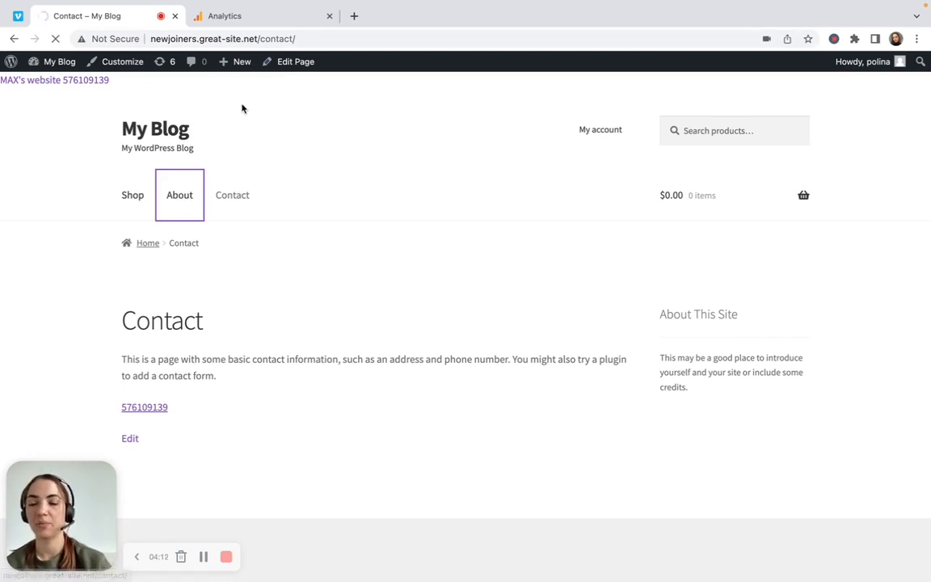
pyautogui.click(227, 195)
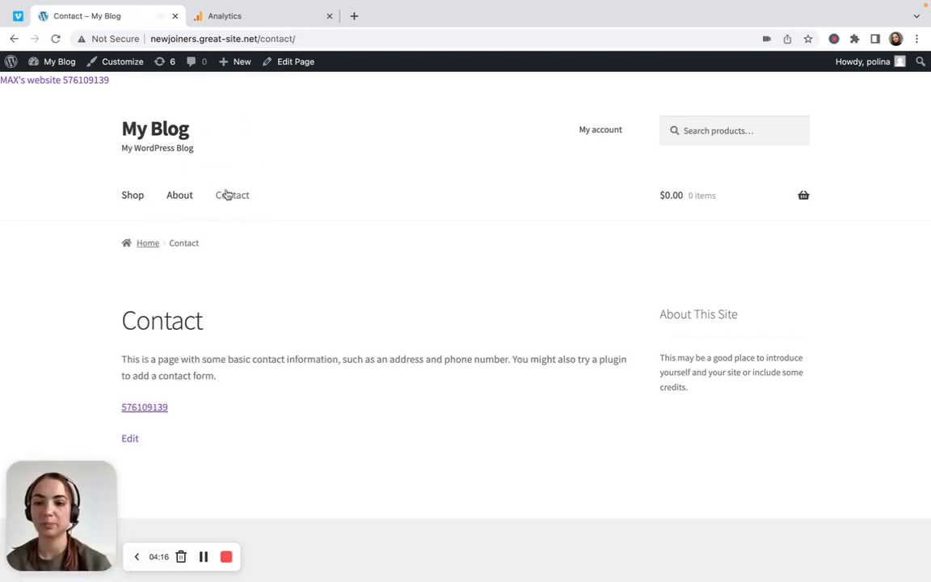
# Copy the Contact page's full URL into the goal's destination in Google Analytics
pyautogui.click(278, 38)
pyautogui.click(279, 38)
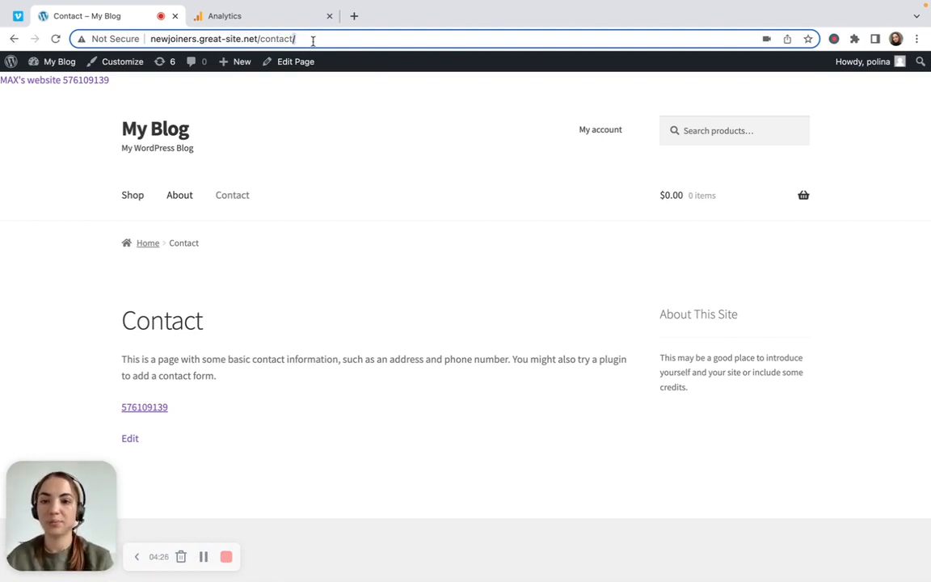
pyautogui.press('super+a')
pyautogui.press('super+c')
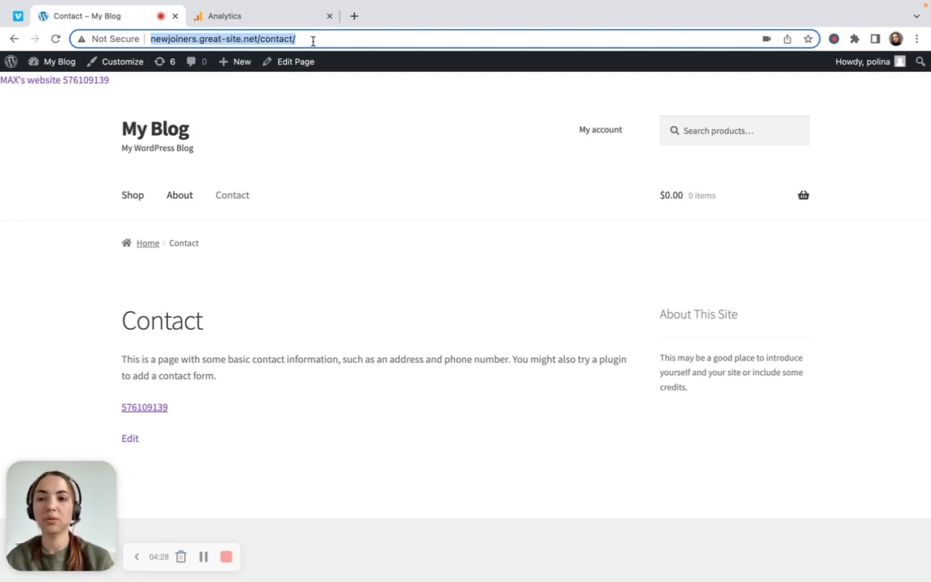
pyautogui.click(277, 18)
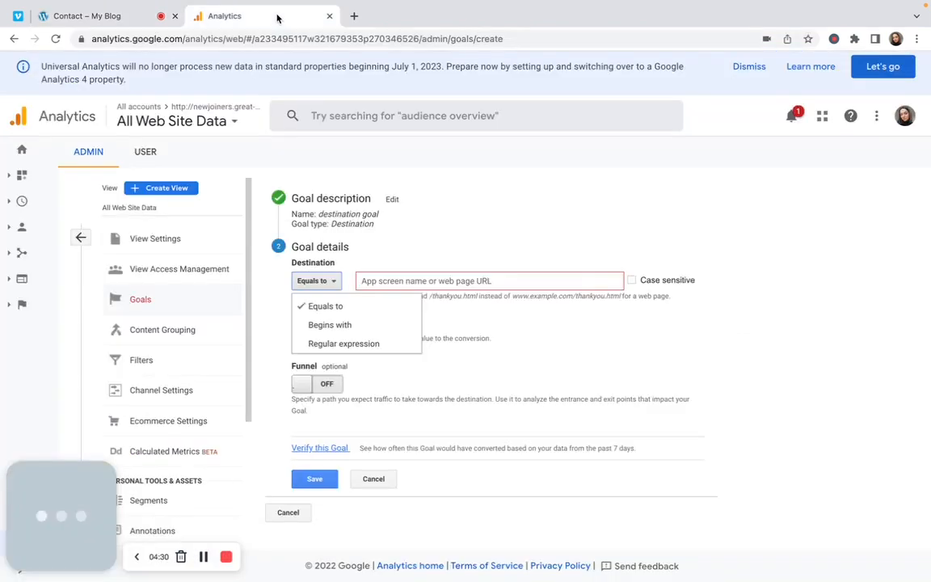
pyautogui.click(431, 282)
pyautogui.press('super+v')
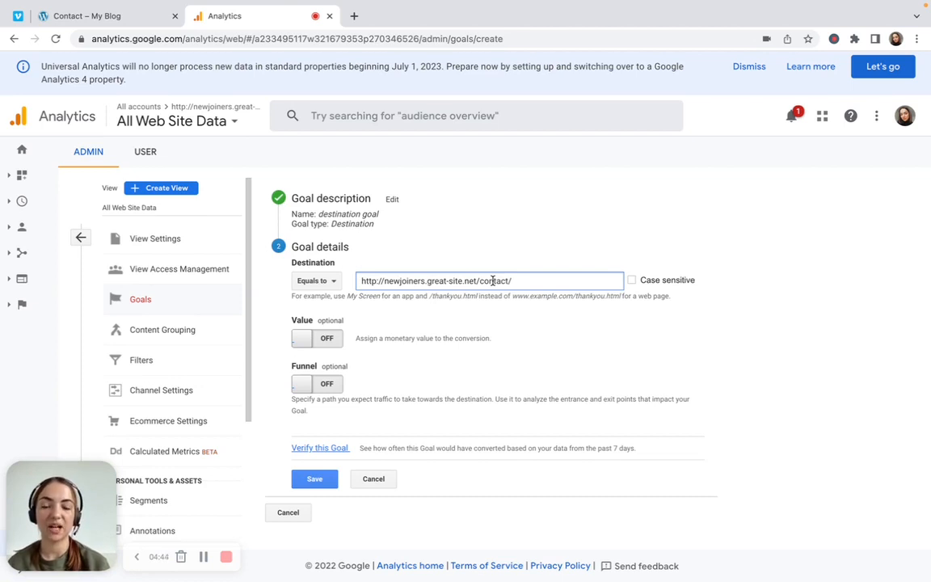
# Shorten the goal's destination to /contact/ by removing the domain, and set its match type to Begins with
pyautogui.click(140, 19)
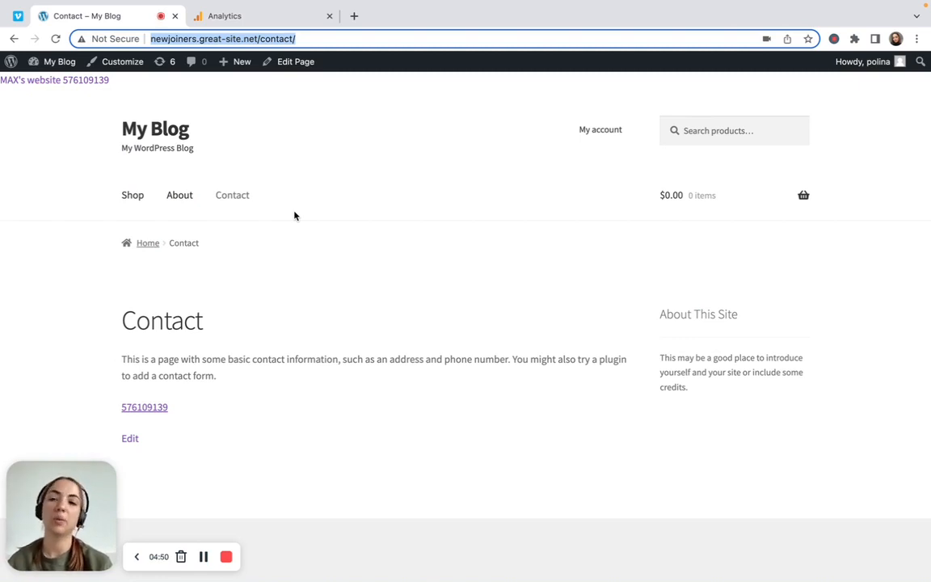
pyautogui.click(245, 14)
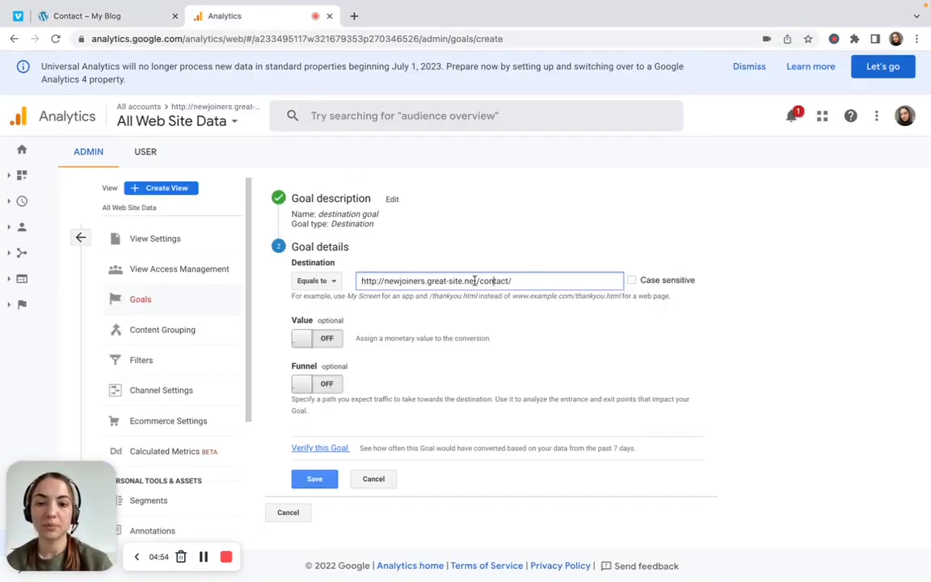
pyautogui.moveTo(476, 281); pyautogui.dragTo(353, 284)
pyautogui.press('BackSpace')
pyautogui.write('=[')
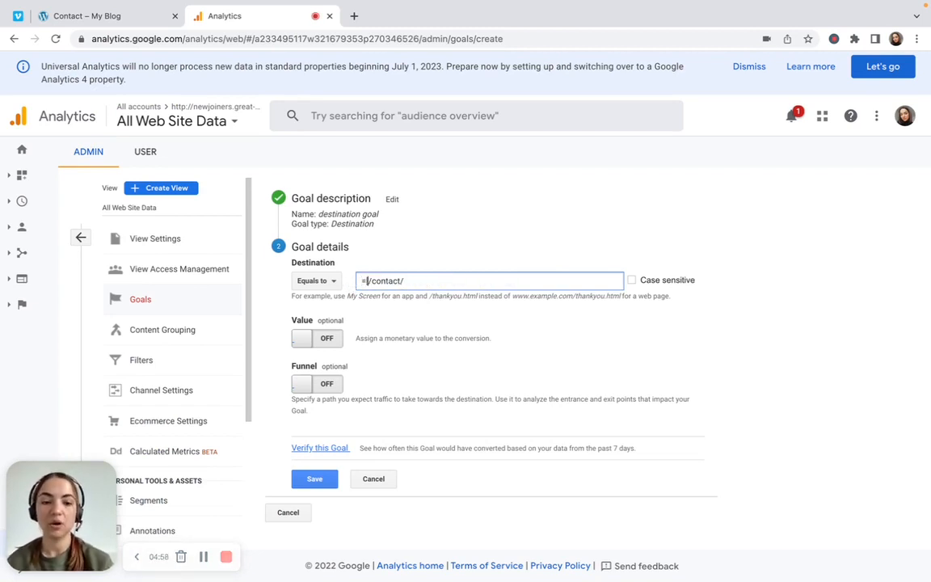
pyautogui.press('BackSpace')
pyautogui.press('BackSpace')
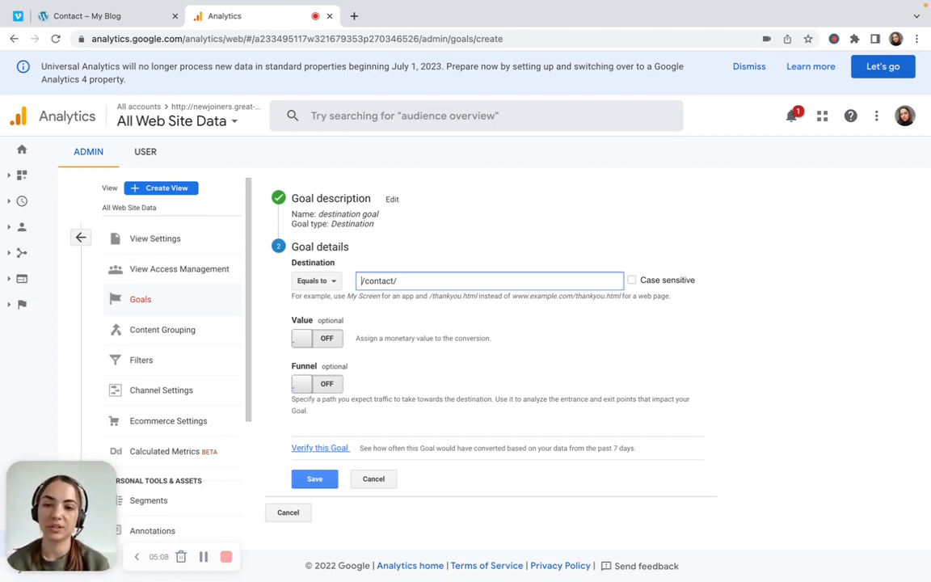
pyautogui.click(323, 282)
pyautogui.click(348, 325)
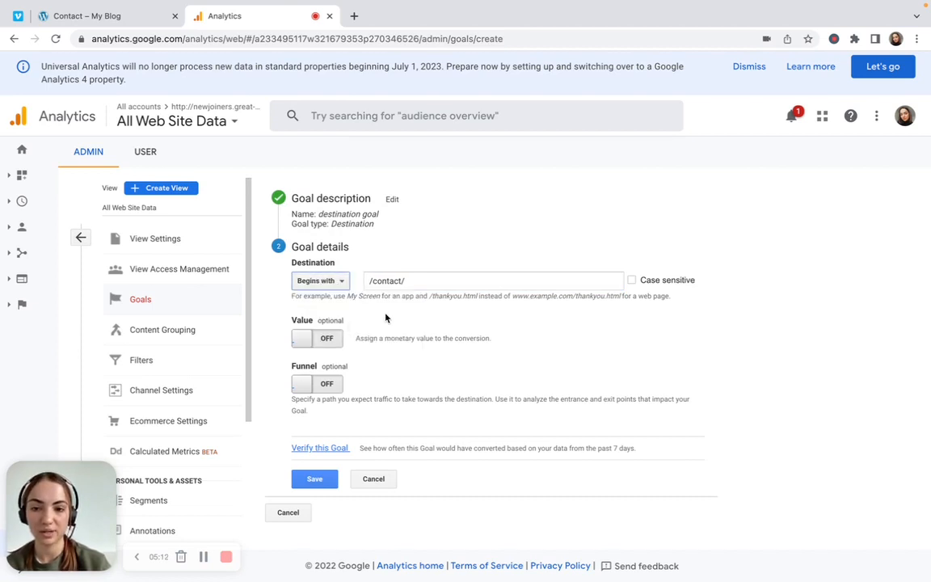
# Switch to the My Blog site, add the Cap from the shop to the cart and view the cart
pyautogui.click(146, 16)
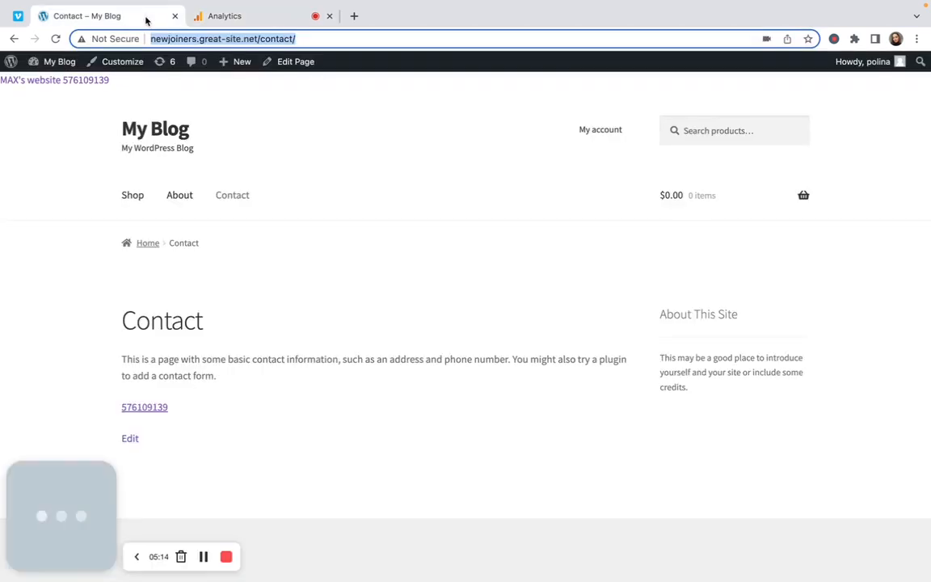
pyautogui.click(135, 198)
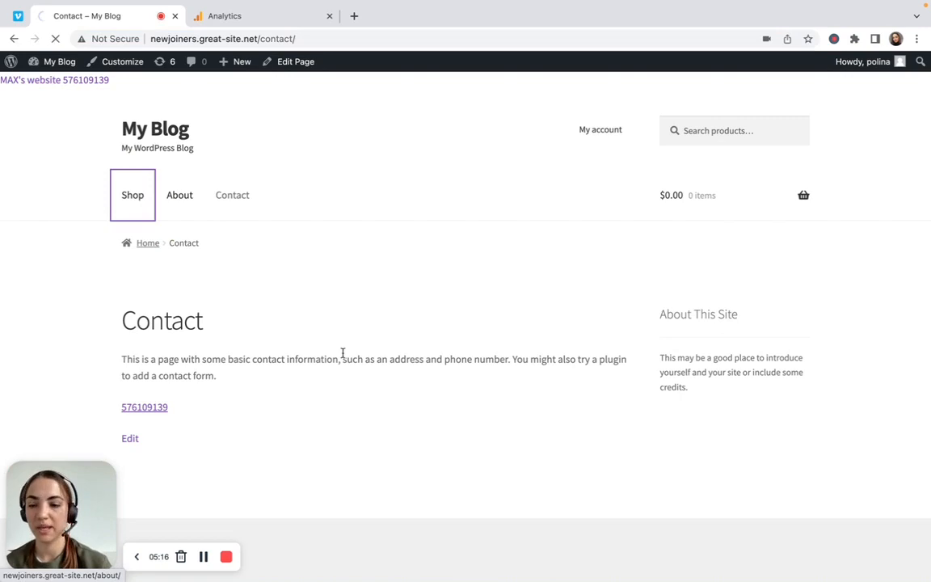
pyautogui.scroll(-2, 342, 356)
pyautogui.scroll(-2, 461, 379)
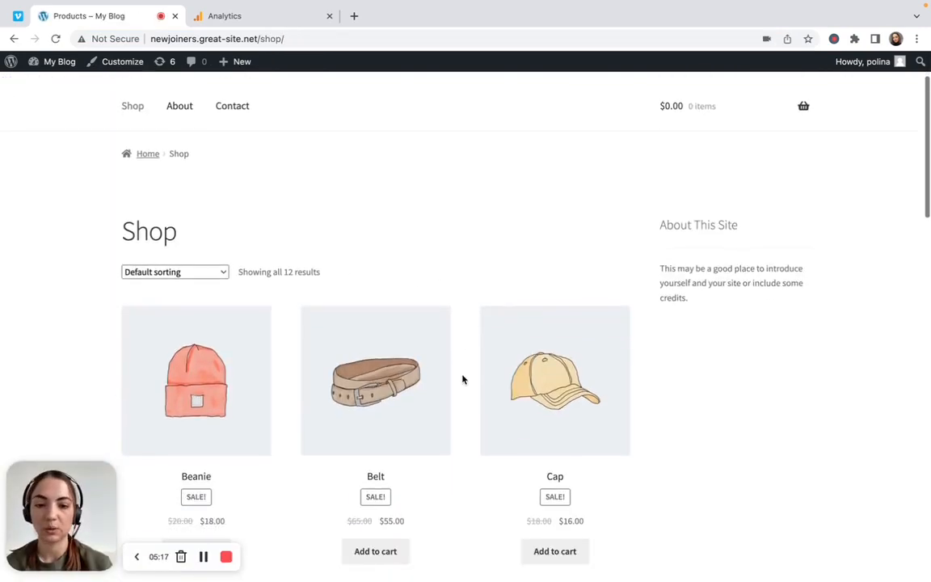
pyautogui.click(555, 551)
pyautogui.scroll(-1, 588, 553)
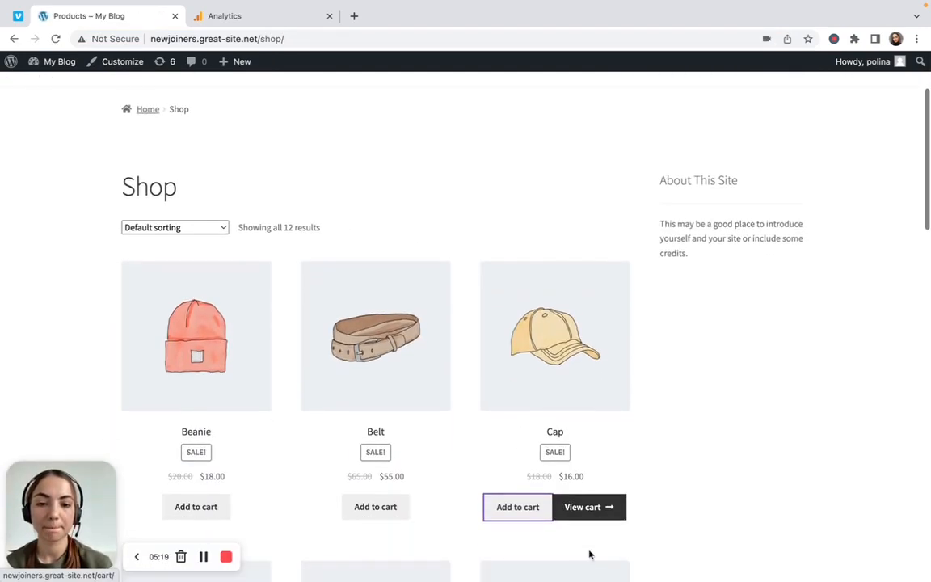
pyautogui.click(585, 507)
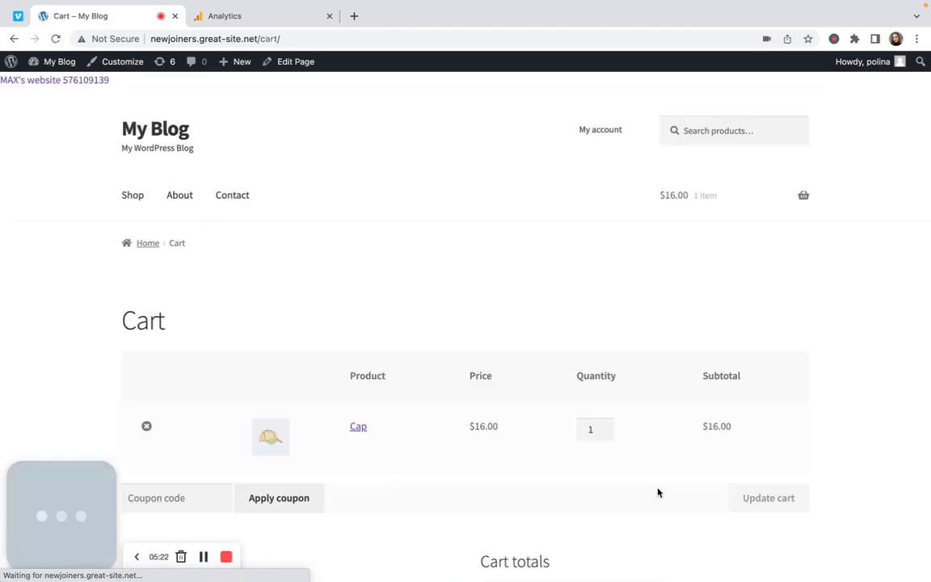
# Proceed to checkout with the cart and place the order using the prefilled billing details
pyautogui.scroll(-4, 656, 485)
pyautogui.scroll(-5, 656, 481)
pyautogui.click(614, 105)
pyautogui.scroll(-15, 667, 264)
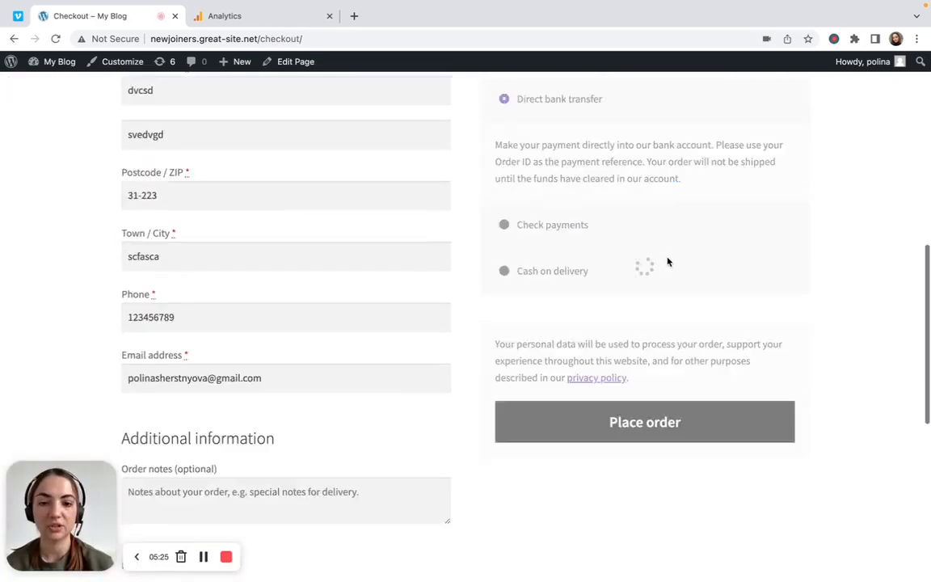
pyautogui.scroll(5, 666, 279)
pyautogui.click(623, 147)
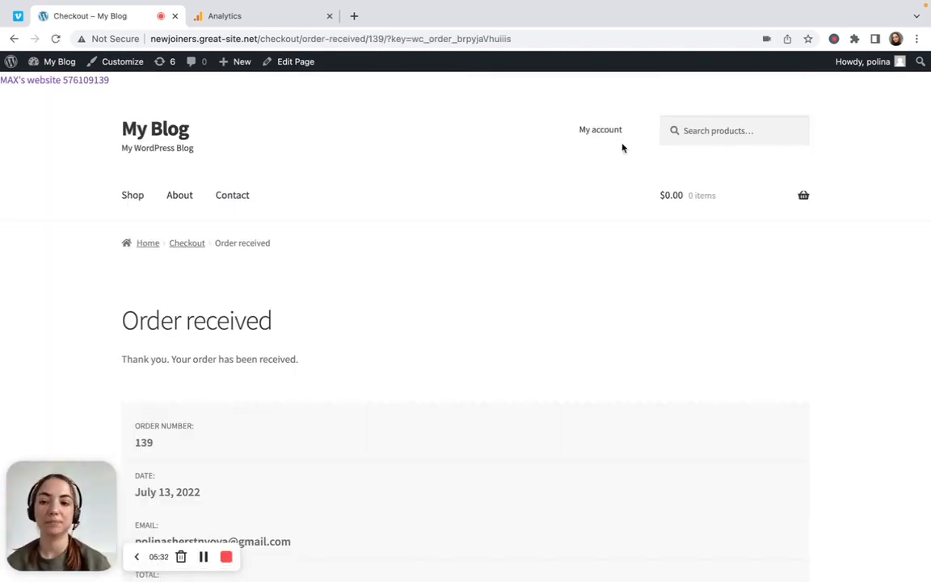
# Examine the order confirmation page and the domain, checkout, order-received and order number parts of its URL
pyautogui.scroll(-2, 424, 436)
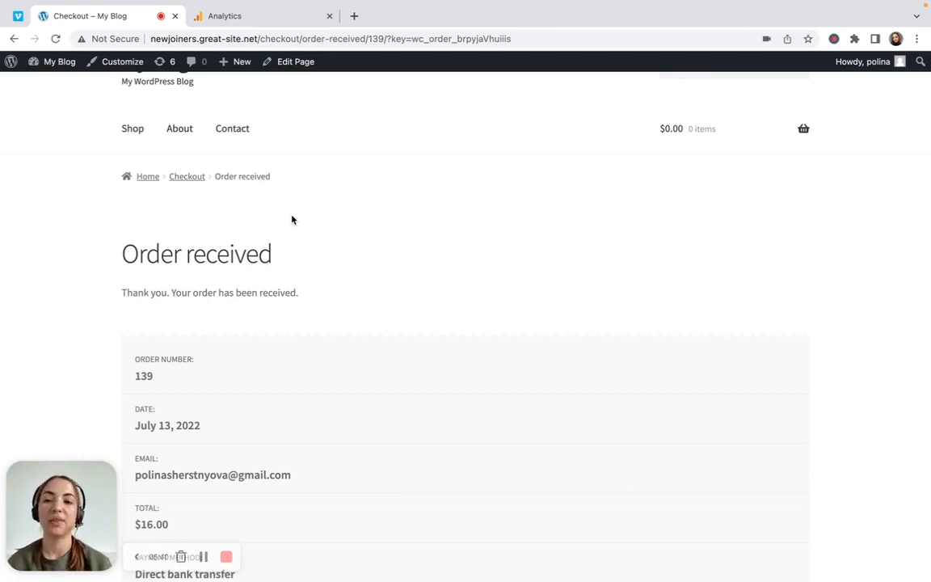
pyautogui.doubleClick(188, 38)
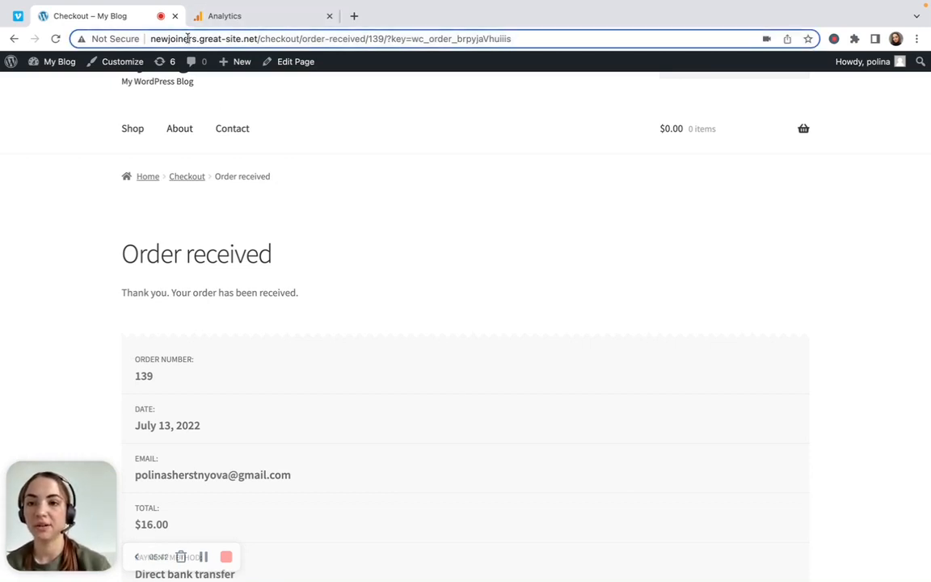
pyautogui.doubleClick(279, 38)
pyautogui.doubleClick(313, 38)
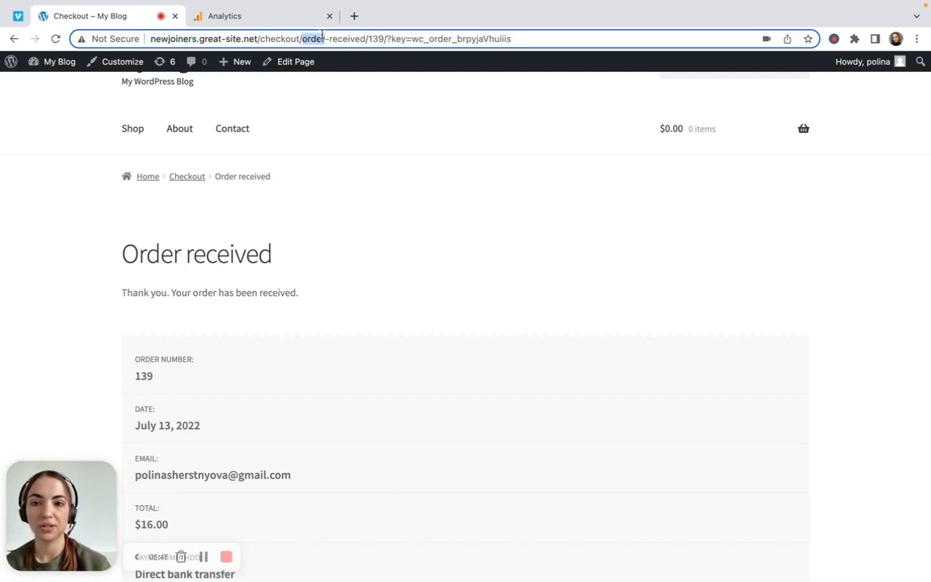
pyautogui.click(370, 38)
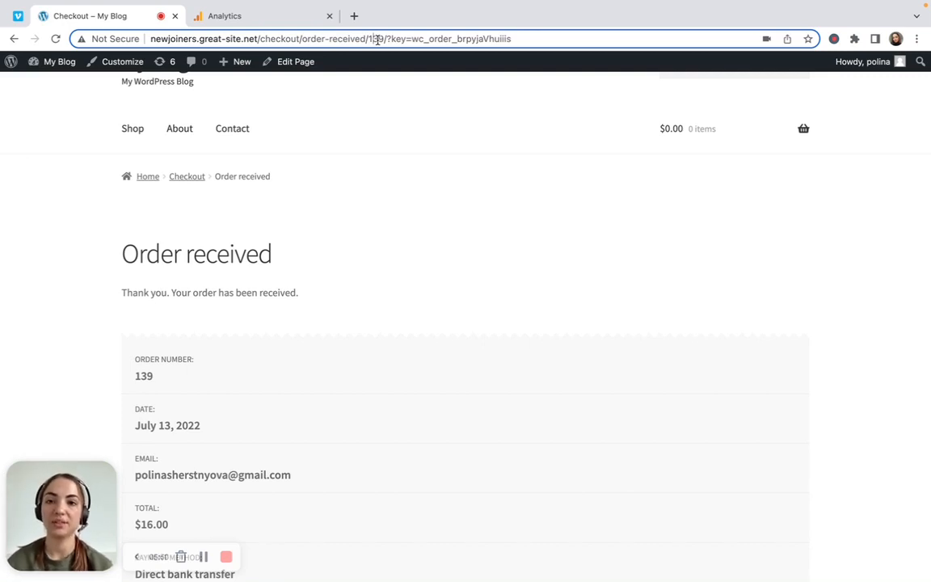
# Copy the order confirmation URL up to /checkout/order-received/ and paste it as the goal's destination in Analytics
pyautogui.click(149, 373)
pyautogui.doubleClick(149, 373)
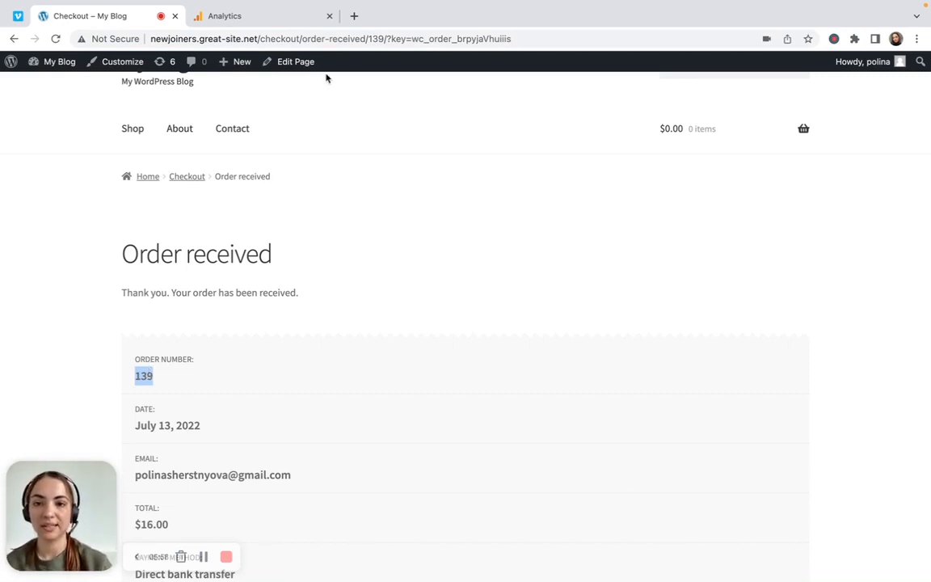
pyautogui.moveTo(367, 38); pyautogui.dragTo(150, 39)
pyautogui.hotkey('ctrl', 'c')
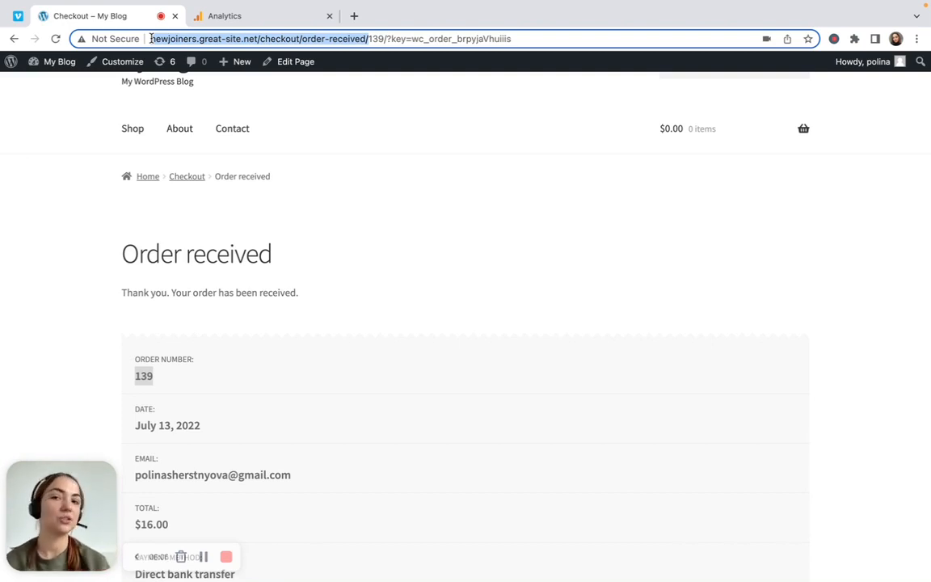
pyautogui.click(248, 17)
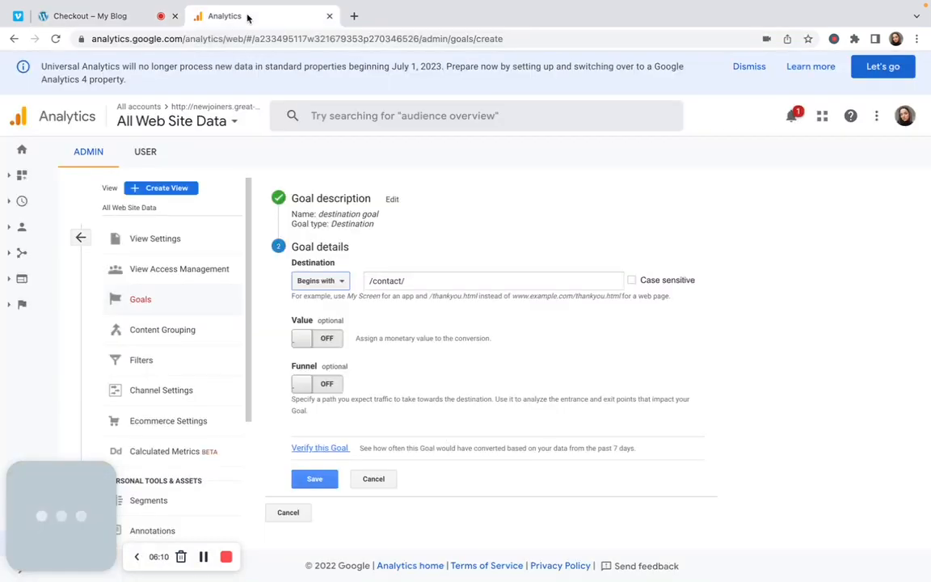
pyautogui.click(410, 282)
pyautogui.hotkey('ctrl', 'a')
pyautogui.hotkey('ctrl', 'v')
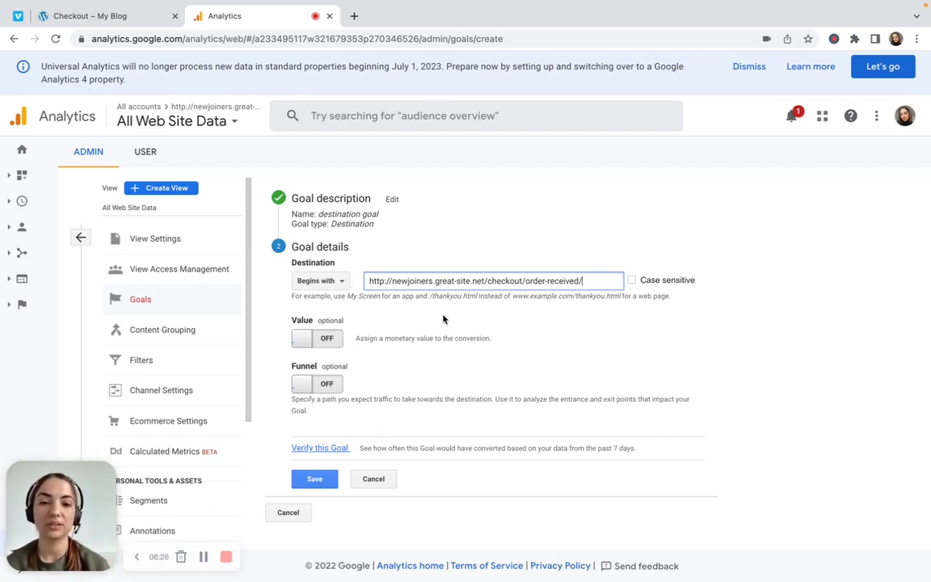
# Try appending the order number to the destination URL and remove it again
pyautogui.write('139')
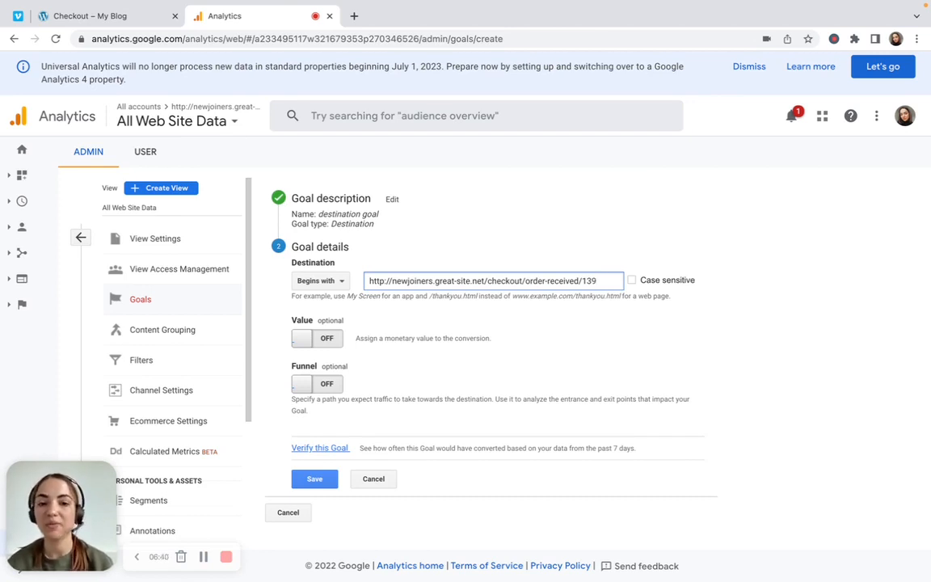
pyautogui.press('BackSpace')
pyautogui.press('BackSpace')
pyautogui.press('BackSpace')
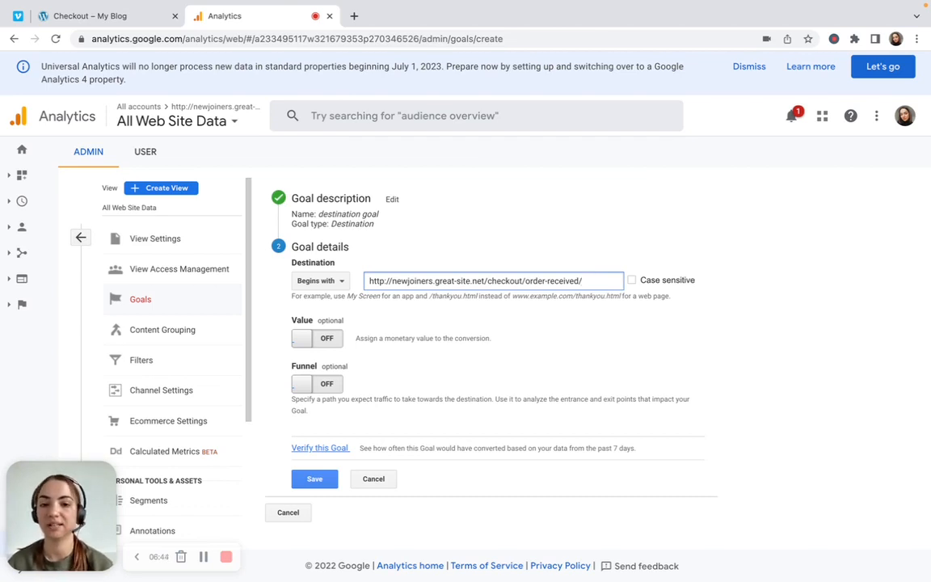
# Set the destination's match type to Regular expression
pyautogui.click(338, 280)
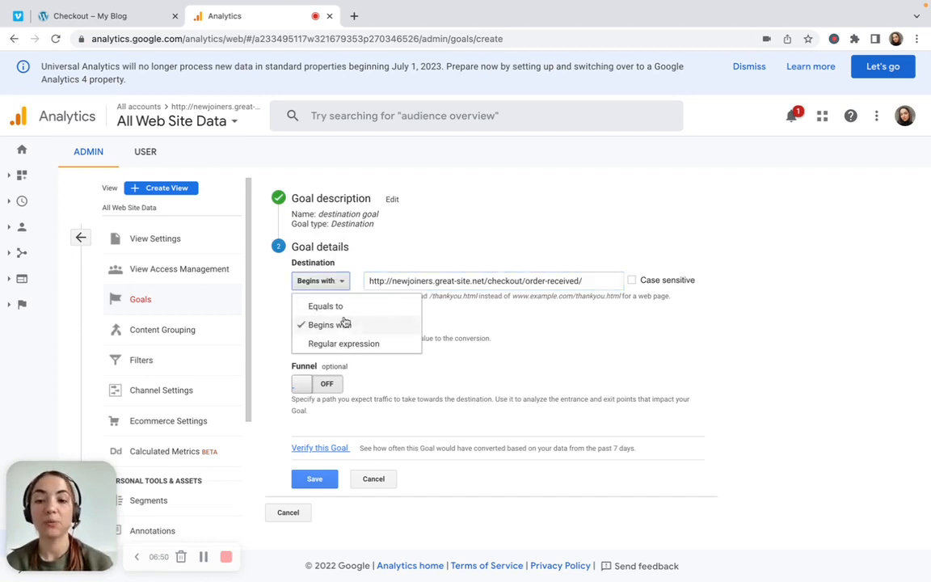
pyautogui.click(348, 344)
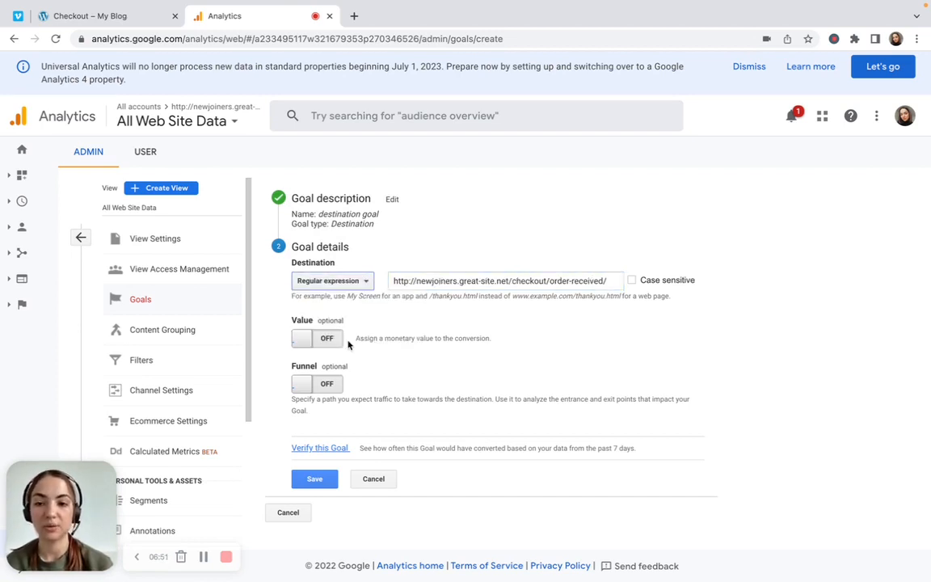
pyautogui.click(548, 281)
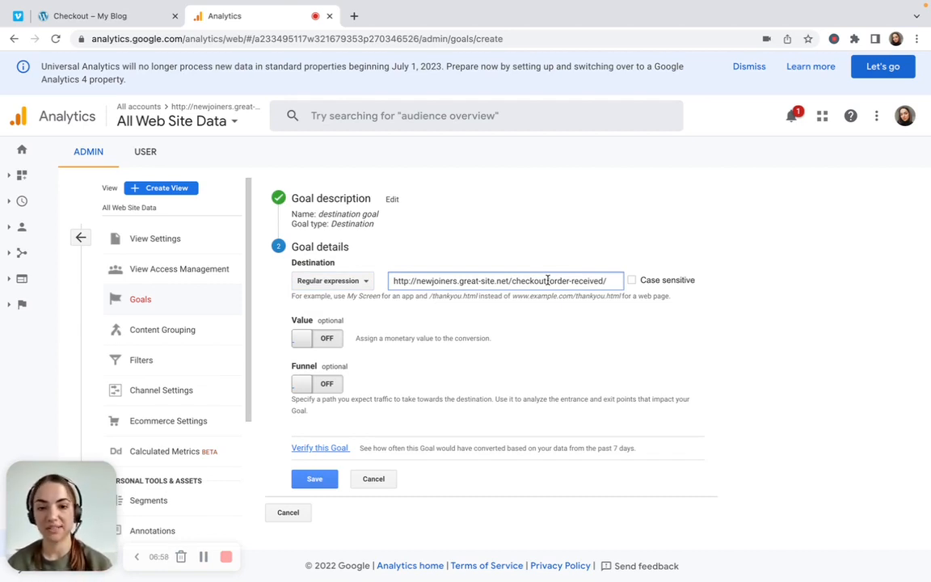
pyautogui.doubleClick(447, 281)
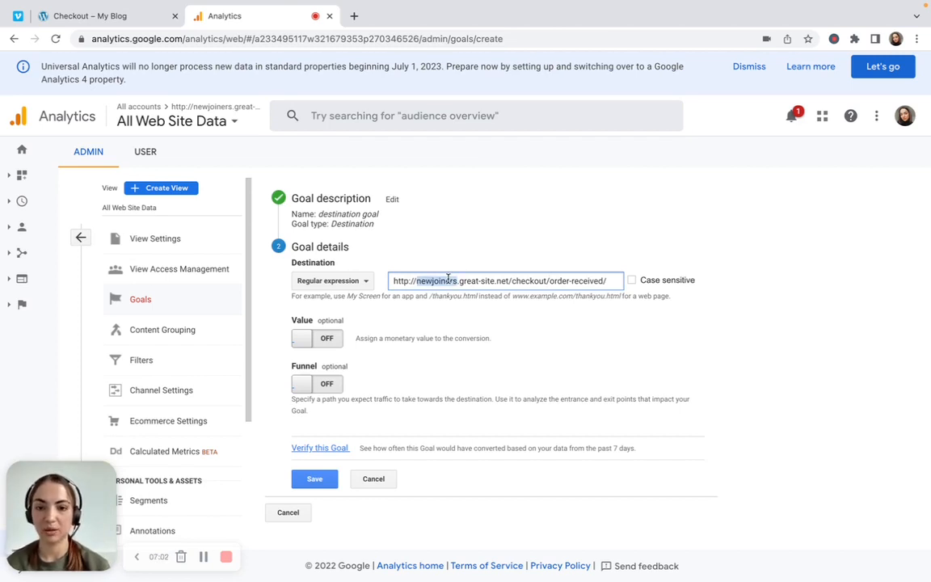
# Shorten the goal's destination to order-received by removing the domain, the checkout part and the slashes
pyautogui.click(544, 280)
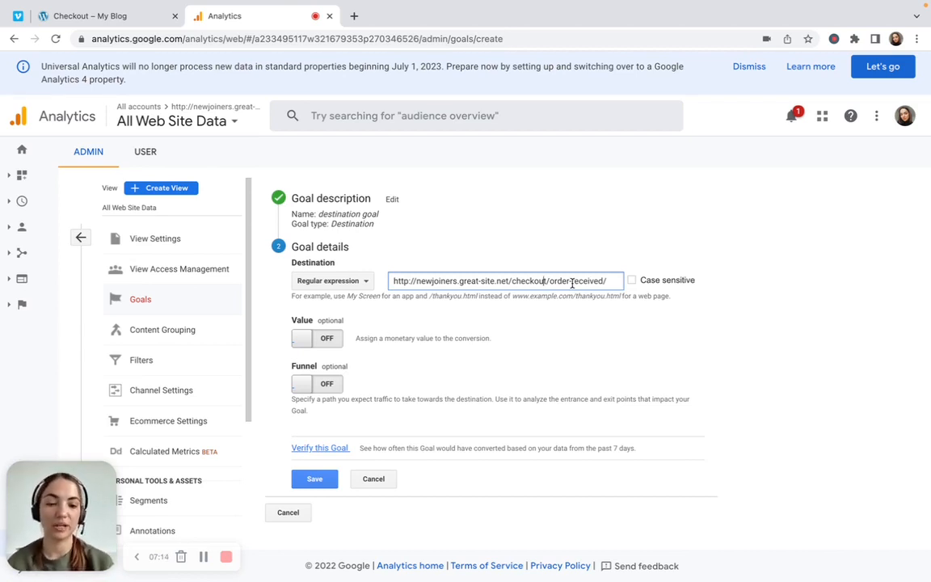
pyautogui.press('Delete')
pyautogui.press('BackSpace')
pyautogui.press('BackSpace')
pyautogui.press('BackSpace')
pyautogui.press('BackSpace')
pyautogui.press('BackSpace')
pyautogui.press('BackSpace')
pyautogui.press('BackSpace')
pyautogui.press('BackSpace')
pyautogui.press('BackSpace')
pyautogui.press('BackSpace')
pyautogui.press('BackSpace')
pyautogui.press('BackSpace')
pyautogui.press('BackSpace')
pyautogui.press('BackSpace')
pyautogui.press('BackSpace')
pyautogui.press('BackSpace')
pyautogui.press('BackSpace')
pyautogui.press('BackSpace')
pyautogui.press('BackSpace')
pyautogui.press('BackSpace')
pyautogui.press('BackSpace')
pyautogui.press('BackSpace')
pyautogui.press('BackSpace')
pyautogui.press('BackSpace')
pyautogui.press('BackSpace')
pyautogui.press('BackSpace')
pyautogui.press('BackSpace')
pyautogui.press('BackSpace')
pyautogui.press('BackSpace')
pyautogui.press('BackSpace')
pyautogui.press('BackSpace')
pyautogui.press('BackSpace')
pyautogui.press('BackSpace')
pyautogui.press('BackSpace')
pyautogui.press('BackSpace')
pyautogui.press('BackSpace')
pyautogui.press('BackSpace')
pyautogui.click(557, 280)
pyautogui.press('BackSpace')
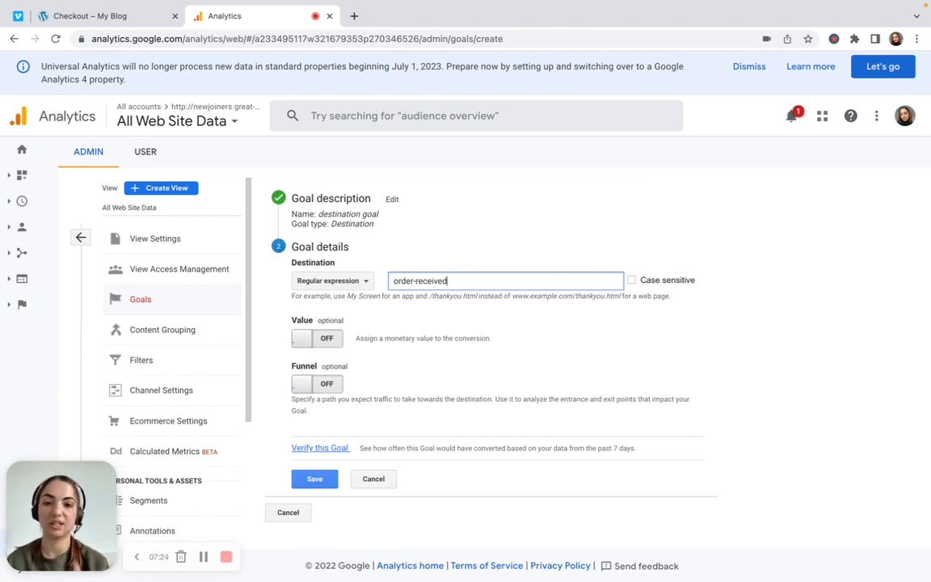
# Complete the destination as the regular expression ^.*order-received.*$
pyautogui.click(394, 280)
pyautogui.write('^.*')
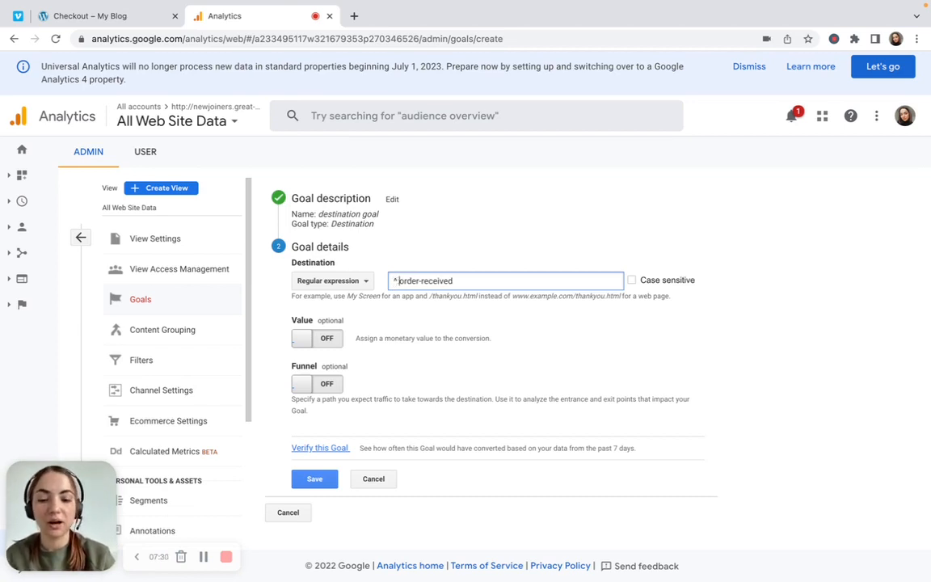
pyautogui.press('Right')
pyautogui.press('Right')
pyautogui.press('Right')
pyautogui.press('Right')
pyautogui.press('Right')
pyautogui.press('Right')
pyautogui.press('Right')
pyautogui.press('Right')
pyautogui.press('Right')
pyautogui.press('Right')
pyautogui.press('Right')
pyautogui.press('Right')
pyautogui.press('Right')
pyautogui.press('Right')
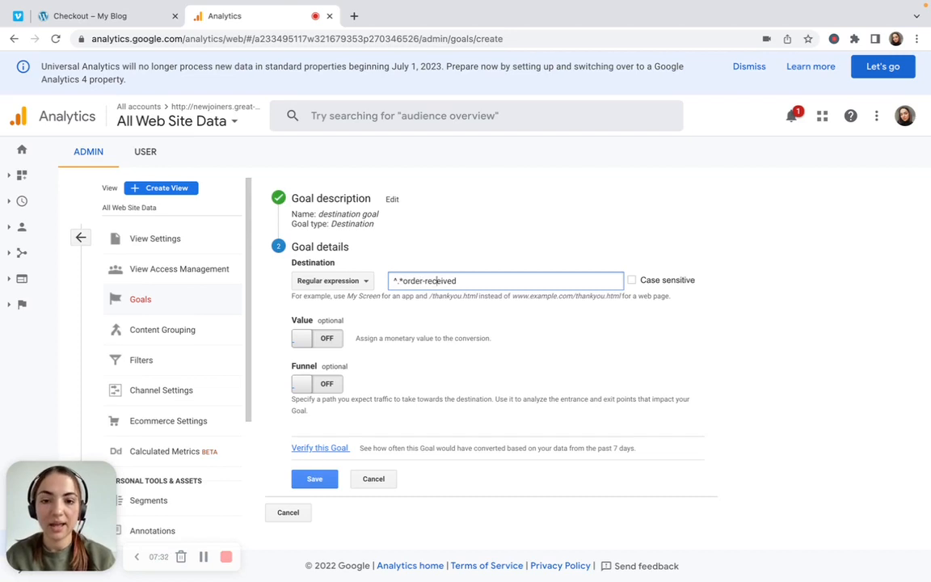
pyautogui.write('.*')
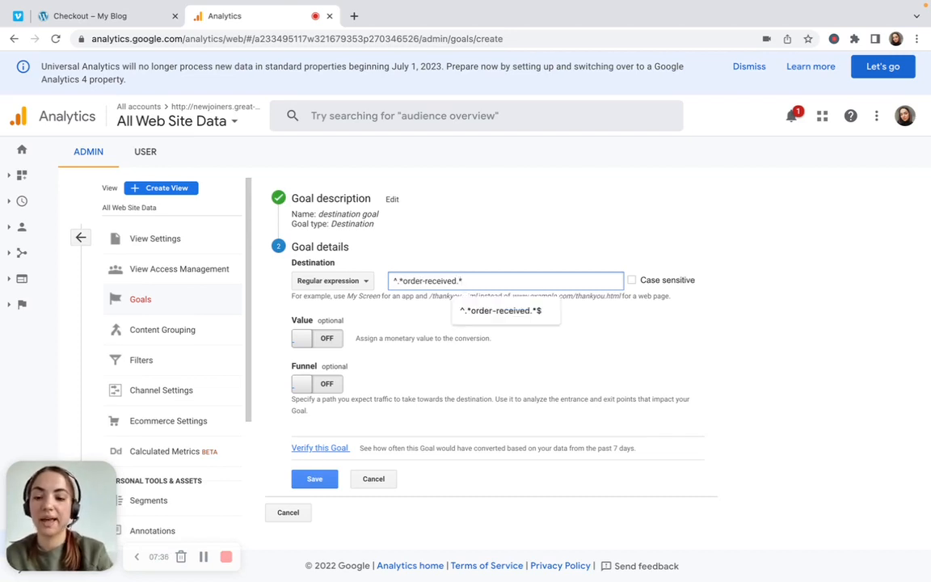
pyautogui.write('$')
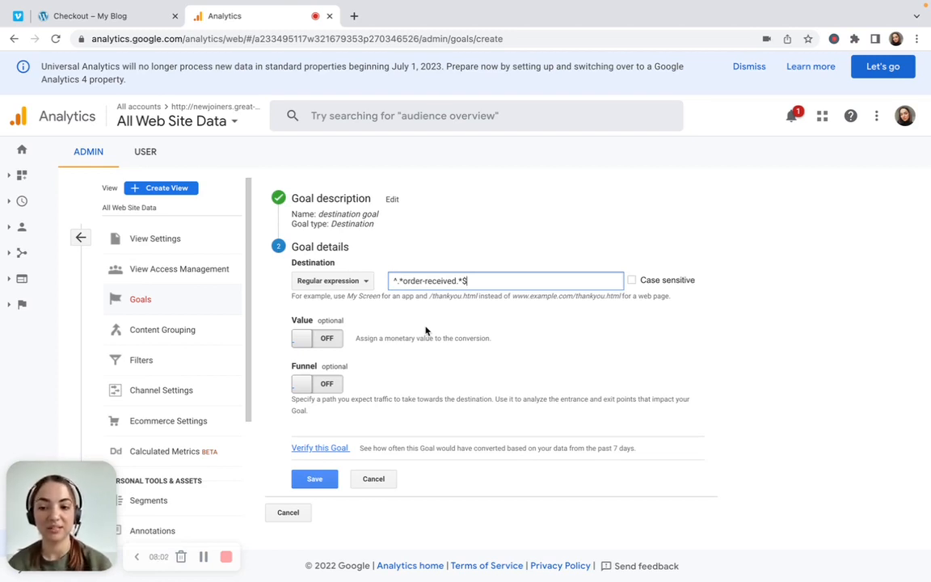
# Review the order confirmation page on the My Blog site and return to the goal setup in Analytics
pyautogui.click(159, 23)
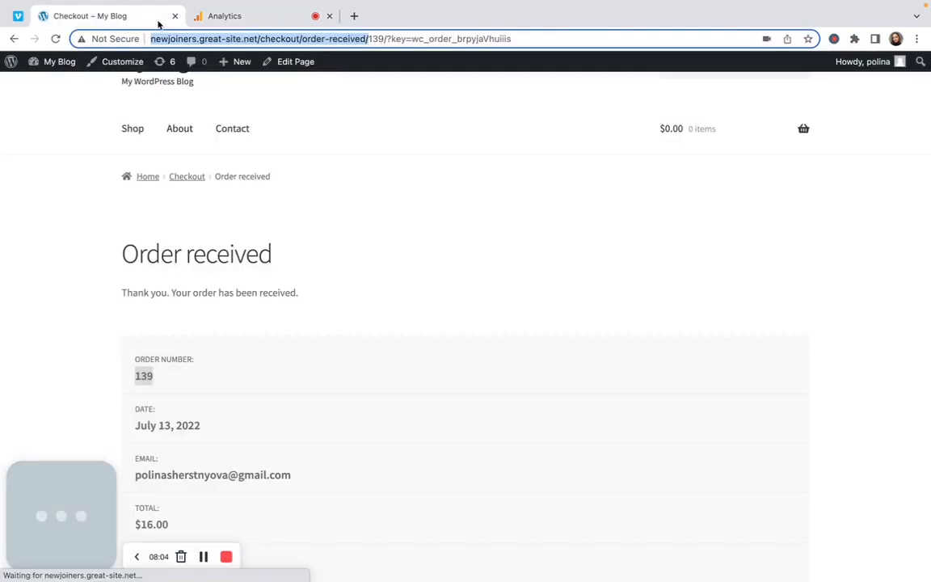
pyautogui.scroll(-2, 321, 301)
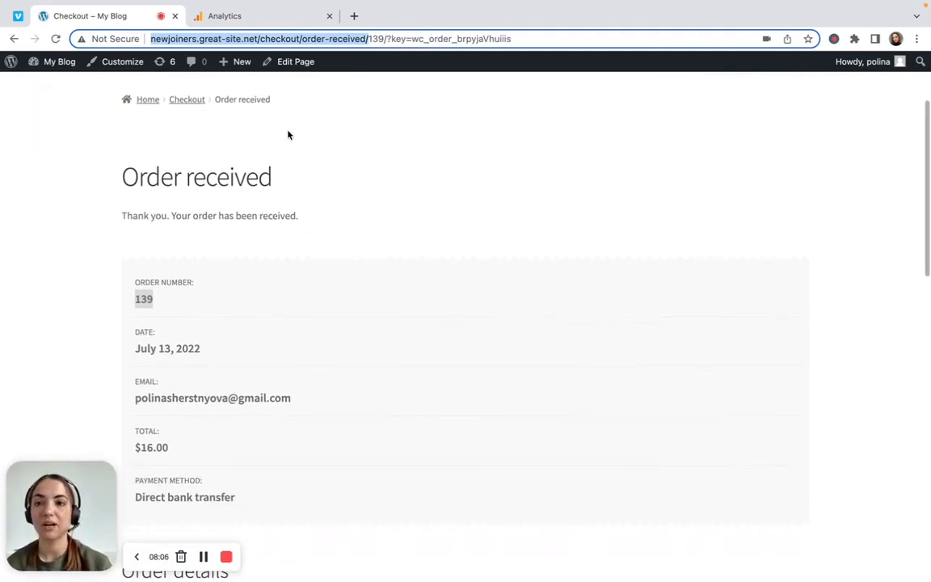
pyautogui.click(265, 19)
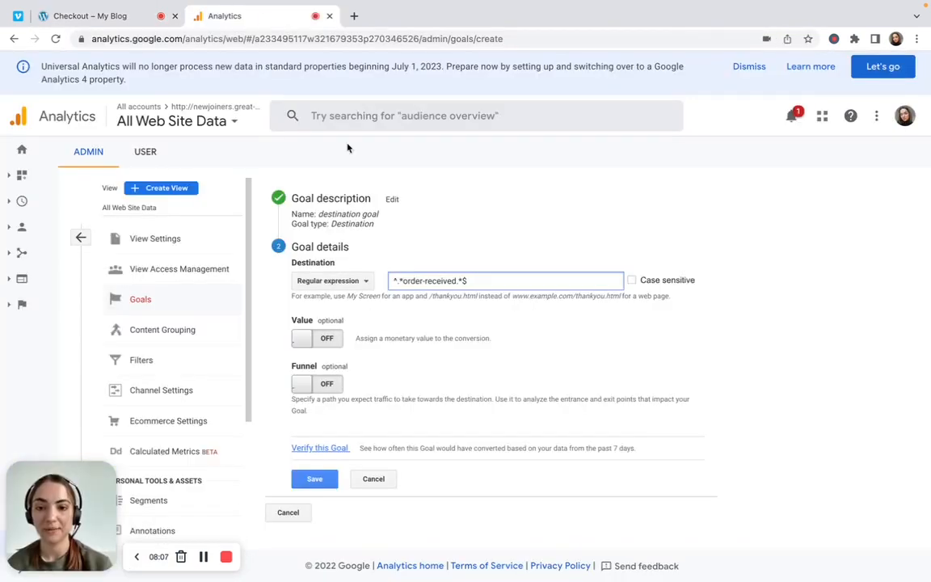
# Try assigning a monetary value of 5 $USD to the goal and switch the value option off again
pyautogui.click(331, 339)
pyautogui.click(385, 340)
pyautogui.write('5')
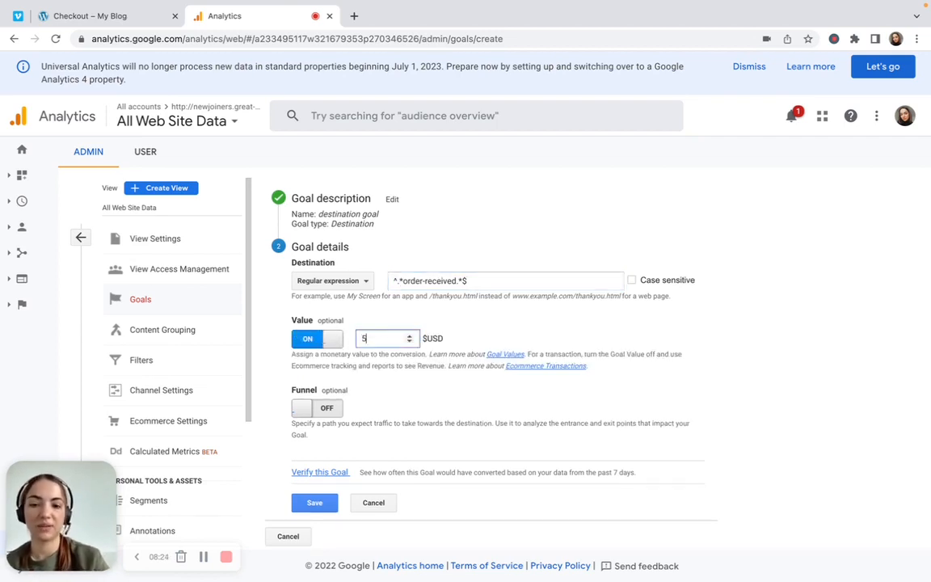
pyautogui.click(315, 343)
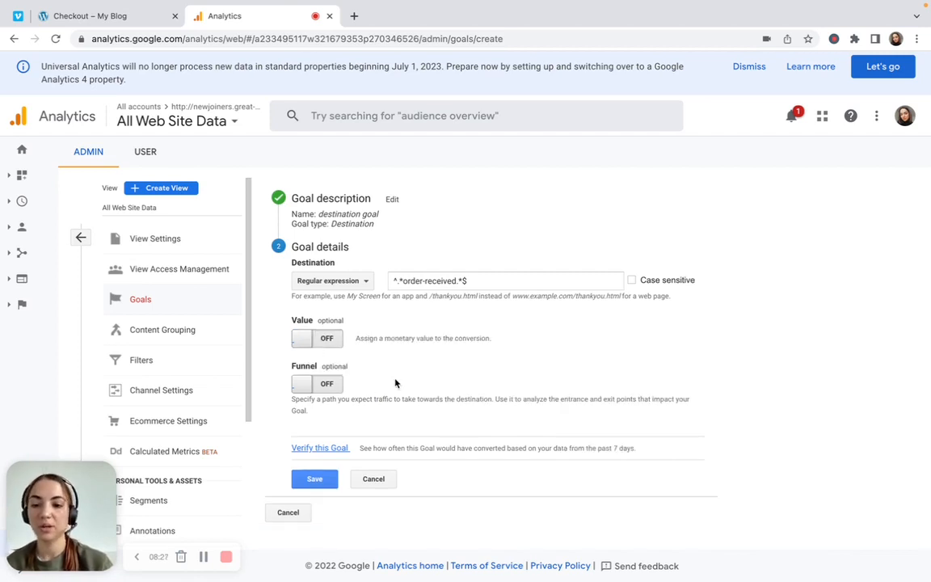
# Enable the goal's funnel and define its first step as "1 step" with the page ^.*cart.*$
pyautogui.click(331, 384)
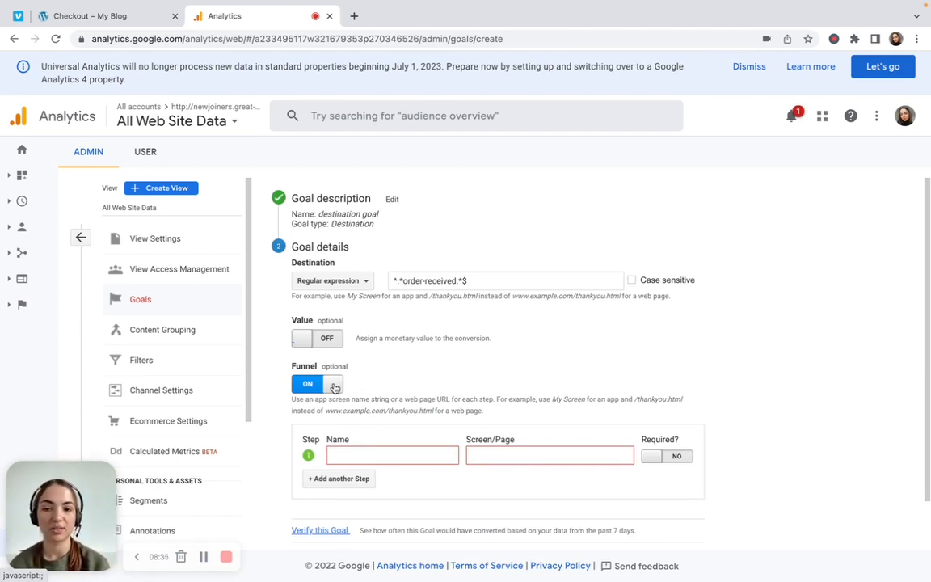
pyautogui.click(354, 455)
pyautogui.click(383, 431)
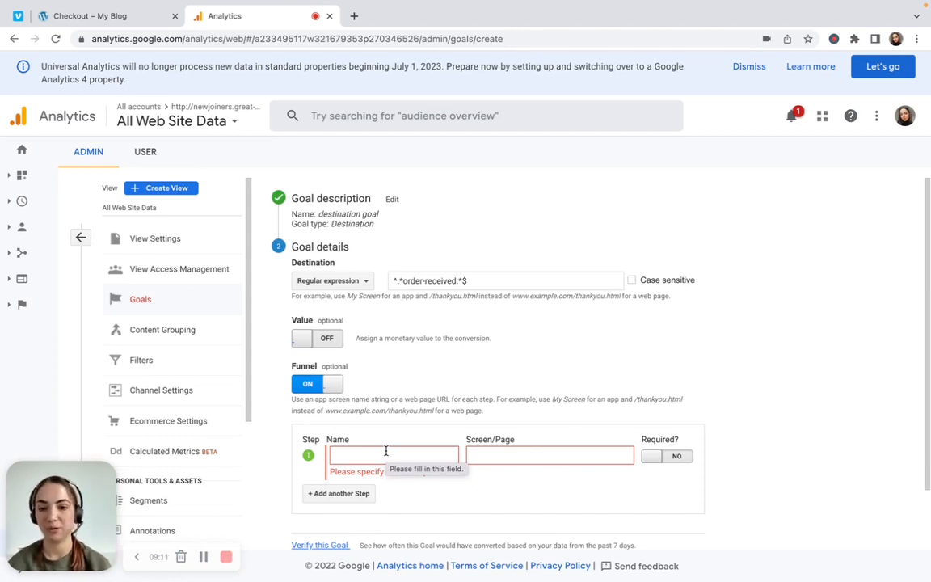
pyautogui.click(385, 451)
pyautogui.write('1')
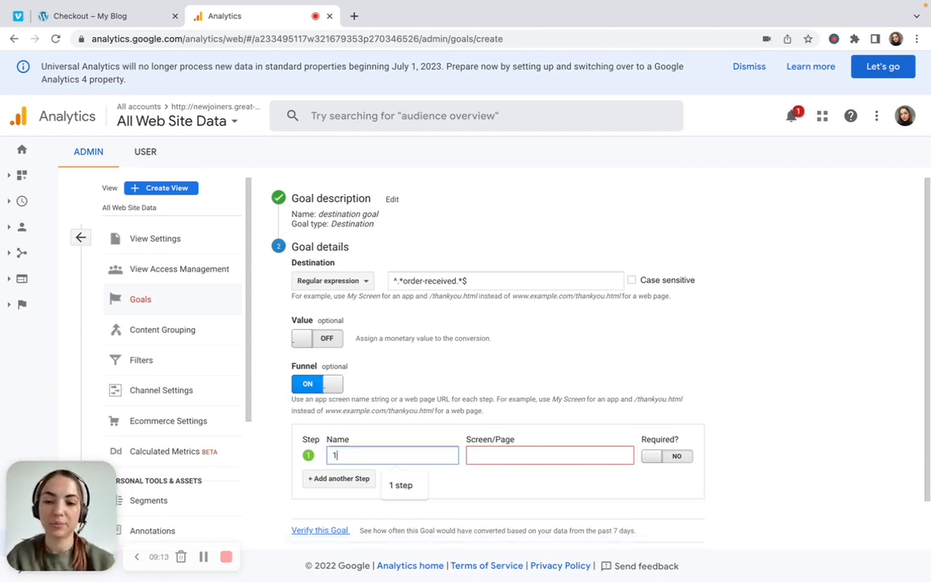
pyautogui.press('Down')
pyautogui.press('Return')
pyautogui.click(488, 455)
pyautogui.click(553, 488)
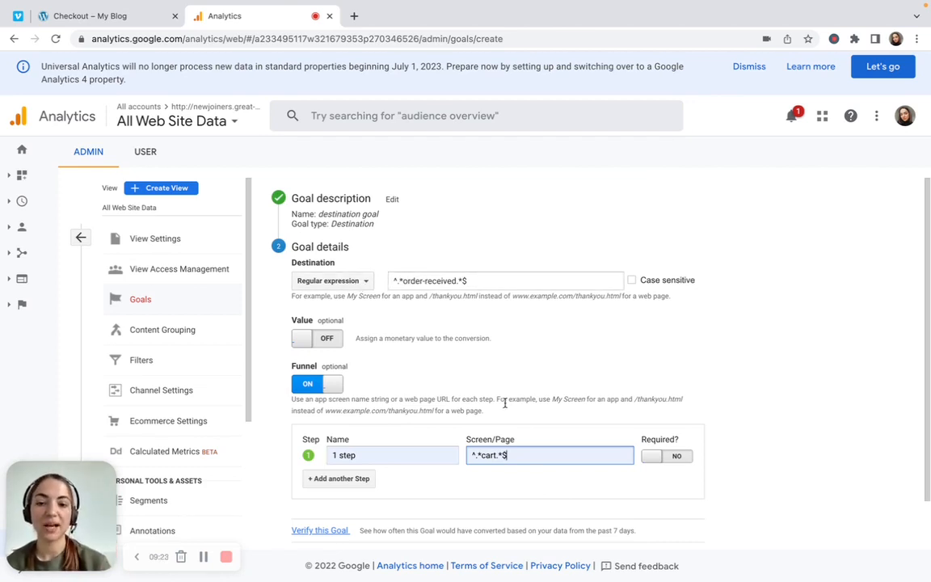
pyautogui.doubleClick(492, 454)
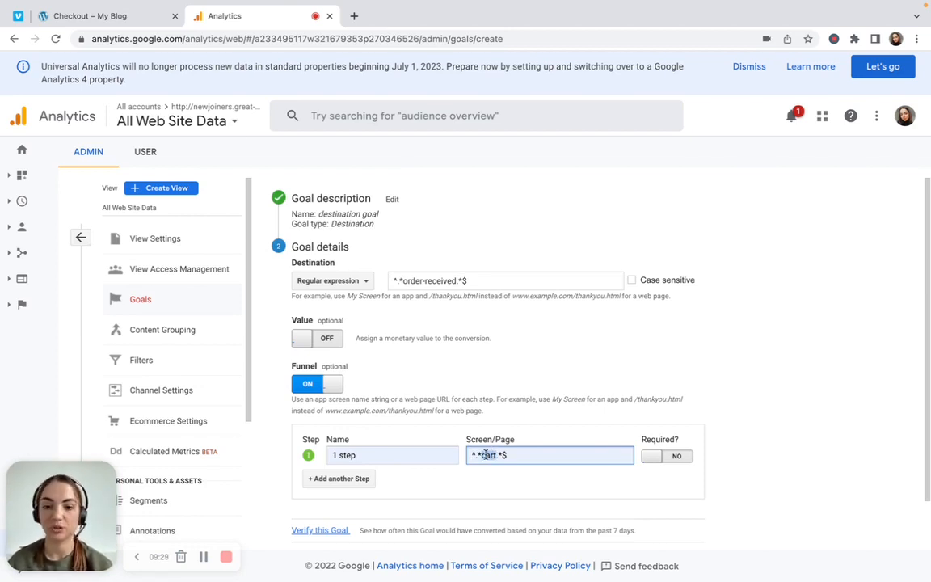
# Add a second funnel step named "2 step" with the page ^.*checkout.*$
pyautogui.click(364, 478)
pyautogui.click(368, 476)
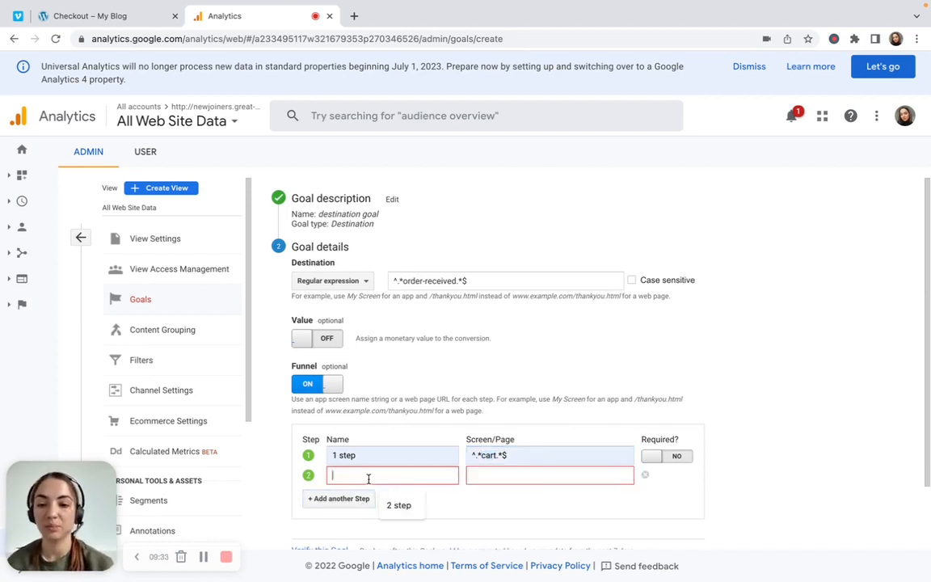
pyautogui.click(395, 503)
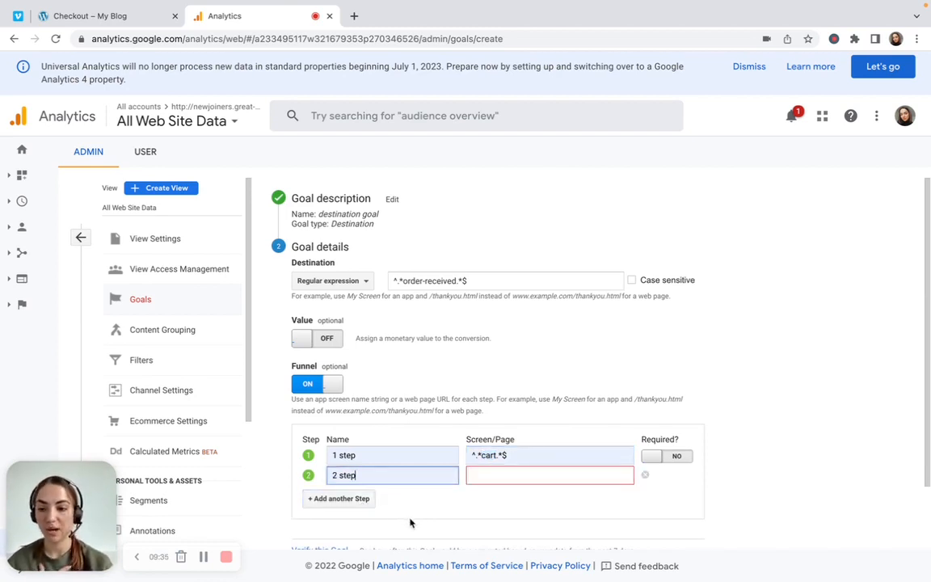
pyautogui.click(495, 478)
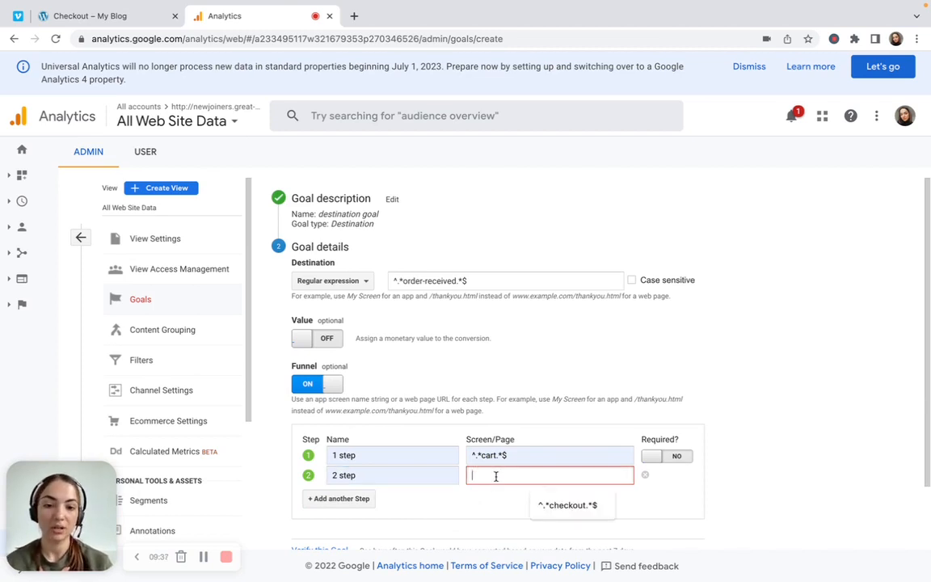
pyautogui.click(544, 505)
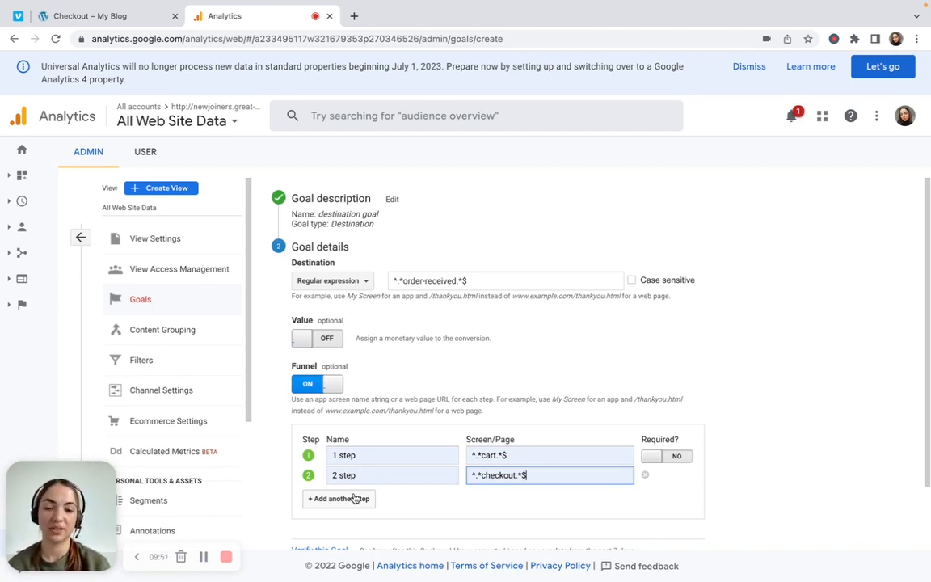
# Try making the first funnel step required and set it back to not required
pyautogui.click(664, 464)
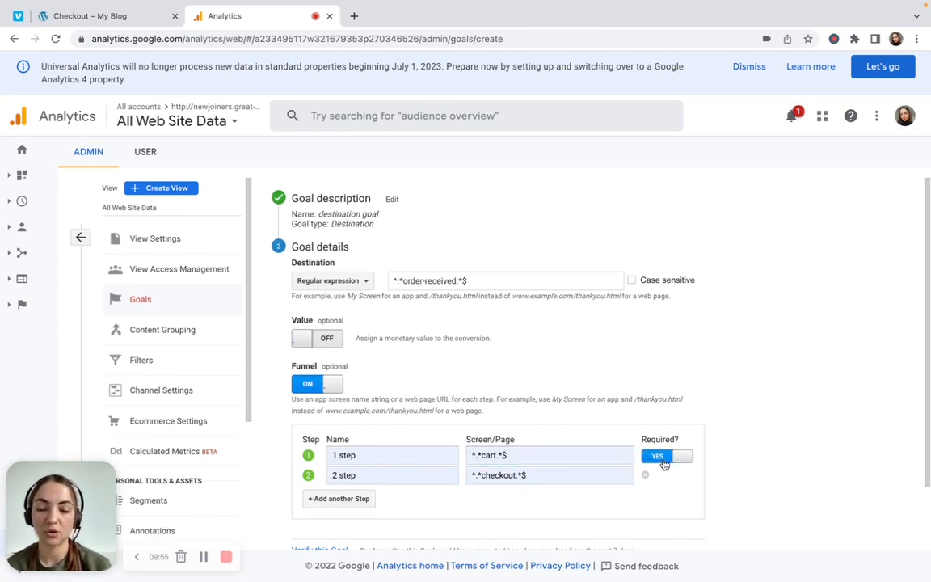
pyautogui.click(664, 464)
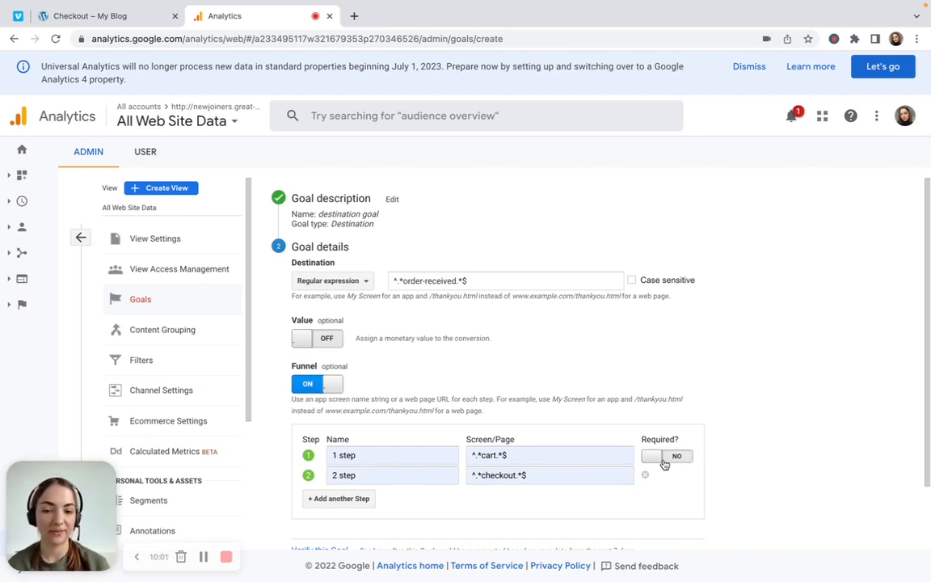
pyautogui.click(664, 464)
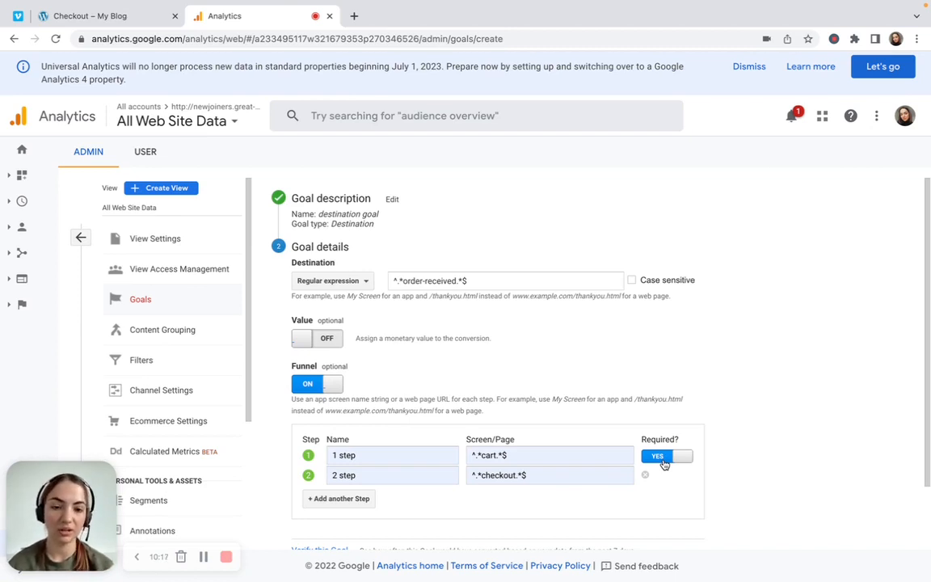
pyautogui.click(664, 462)
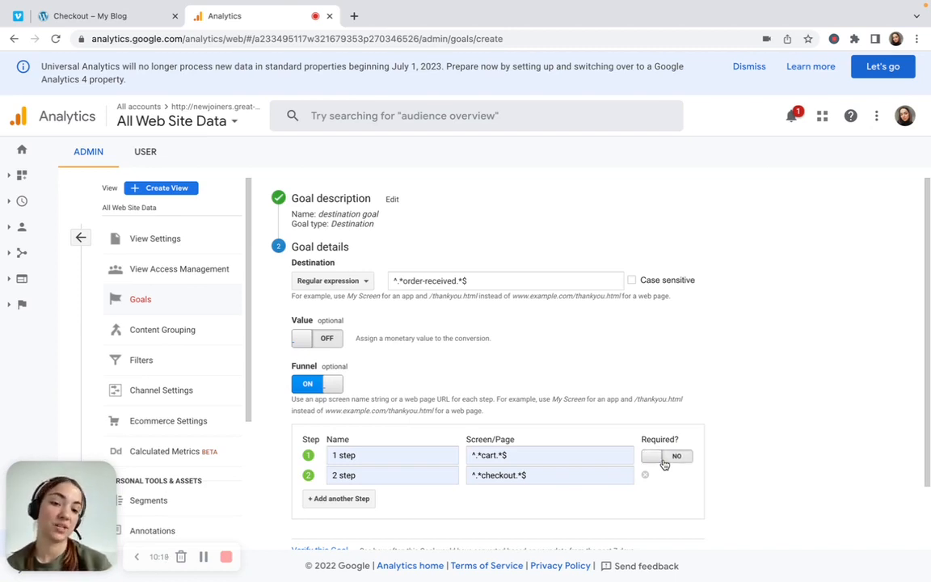
pyautogui.scroll(-1, 707, 447)
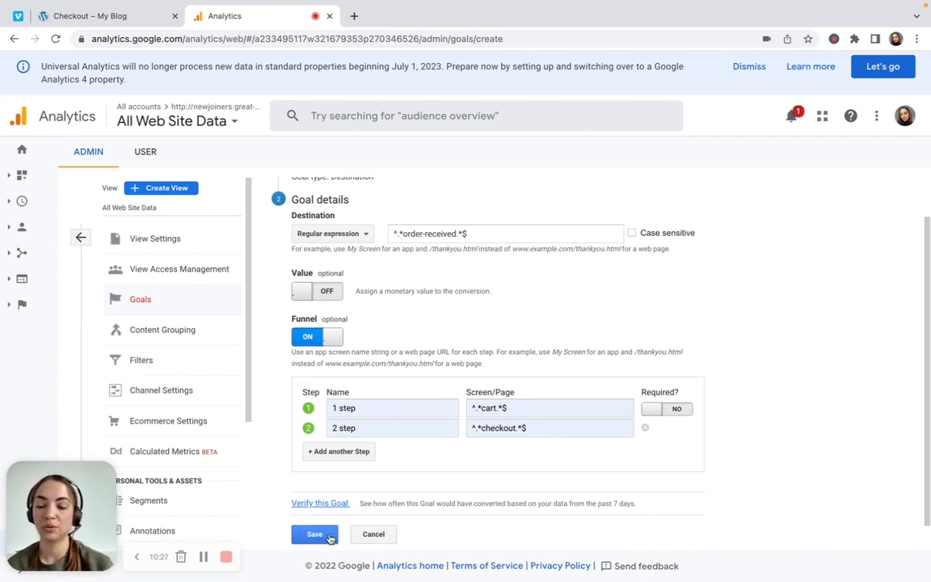
# Save the destination goal with its funnel and open the real-time Conversions report
pyautogui.click(329, 537)
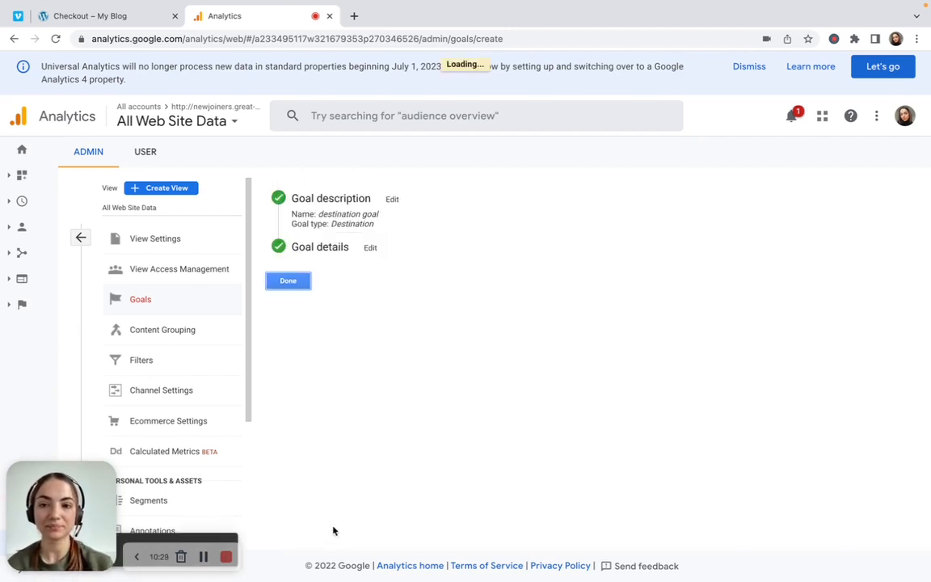
pyautogui.click(293, 281)
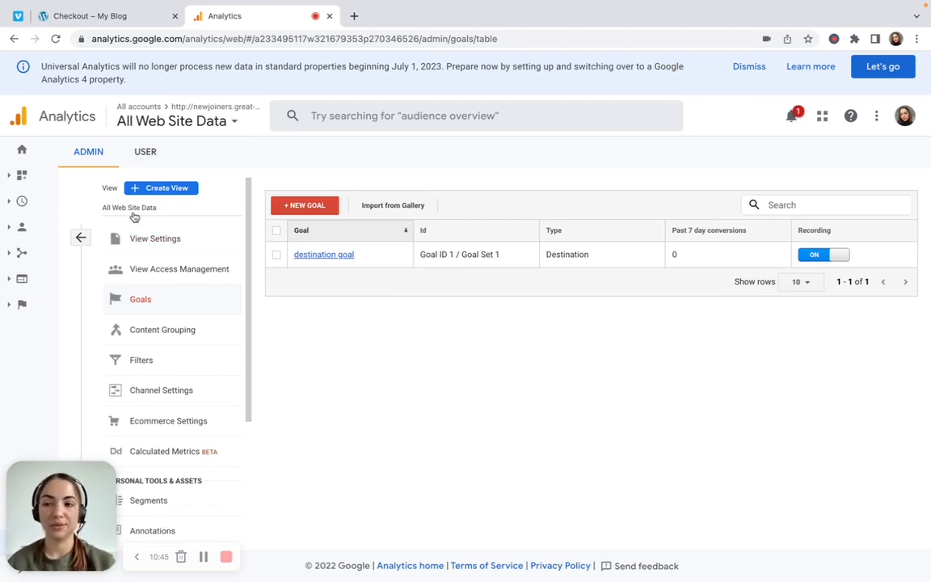
pyautogui.click(21, 201)
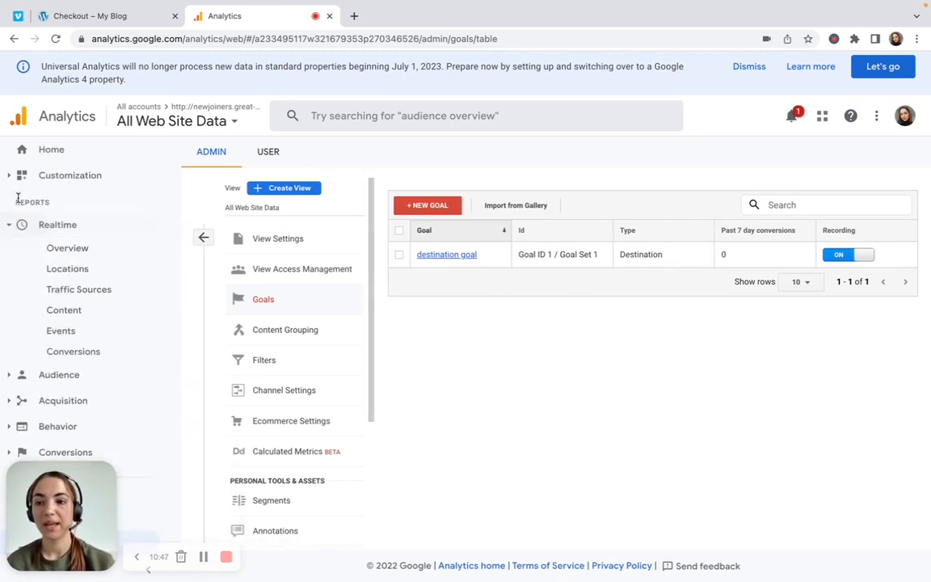
pyautogui.click(95, 355)
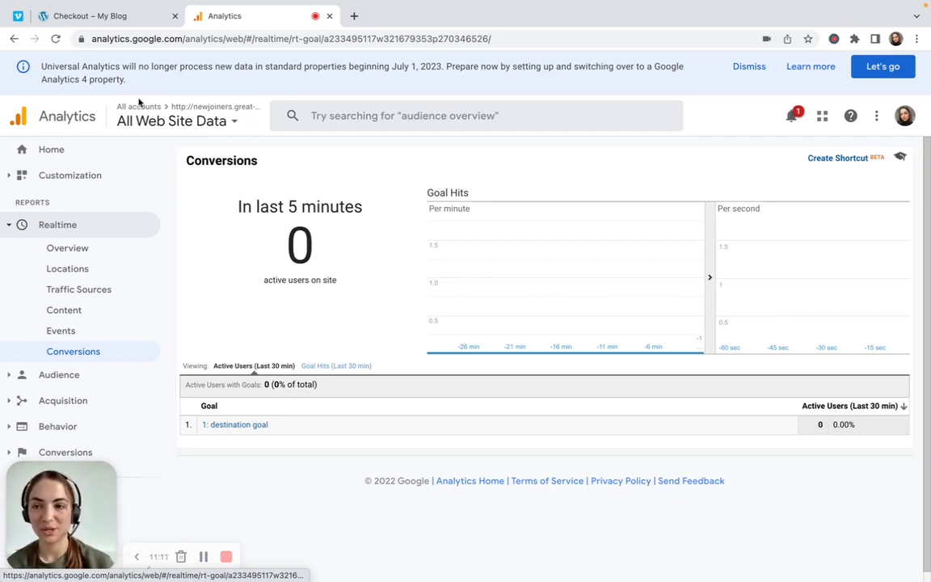
# Open the Shop page on the My Blog site and check Analytics' real-time Conversions report for active users
pyautogui.click(123, 21)
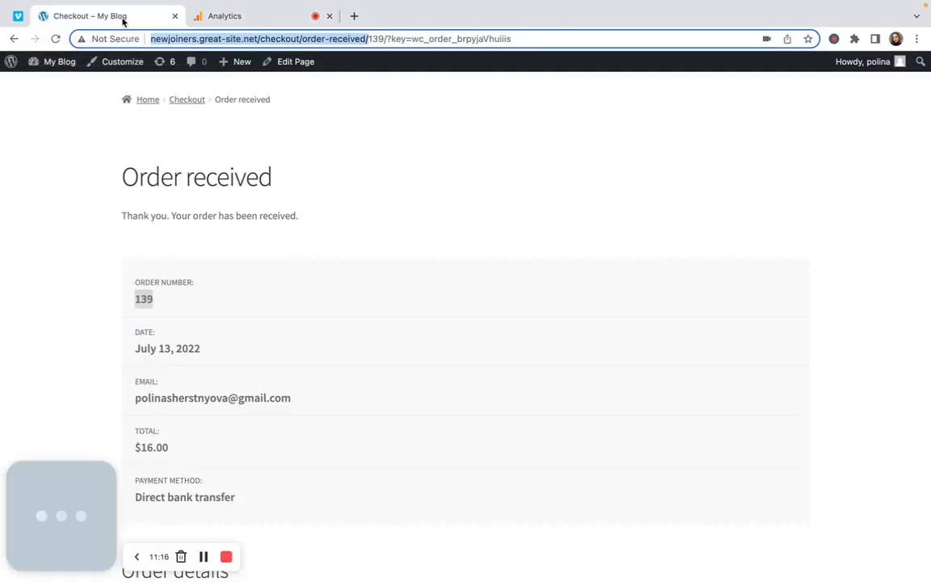
pyautogui.scroll(1, 136, 137)
pyautogui.click(129, 111)
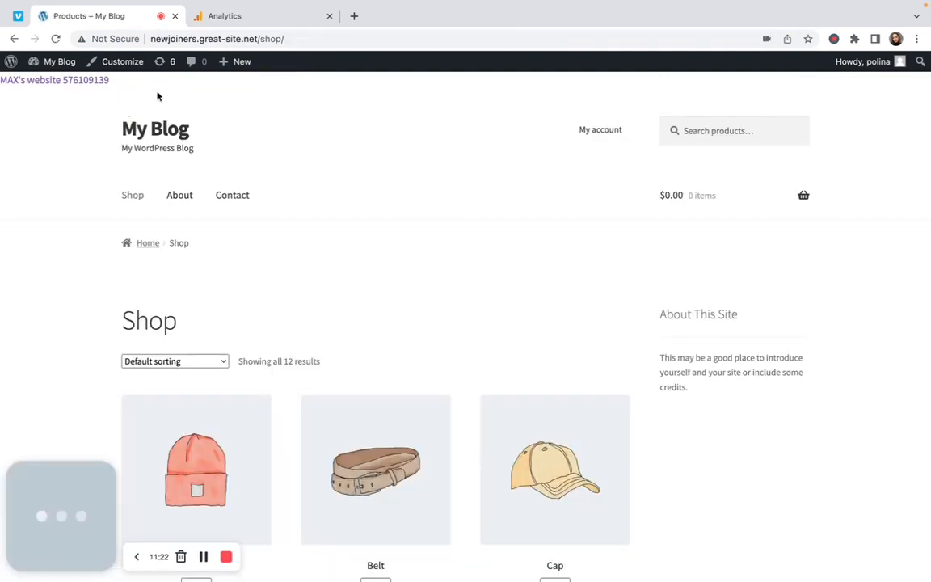
pyautogui.click(231, 16)
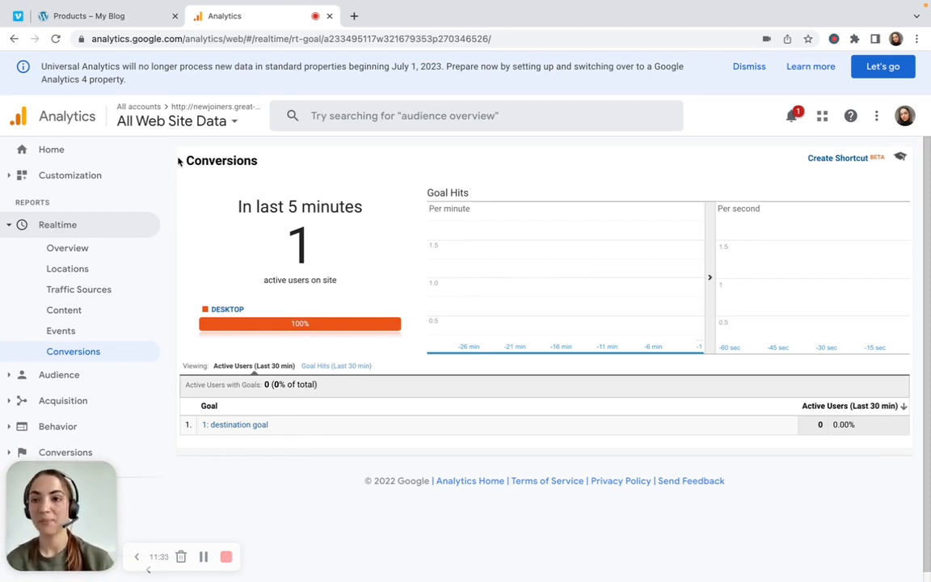
# Switch back to the My Blog shop, add the Beanie to the cart and open the cart page
pyautogui.click(116, 17)
pyautogui.scroll(-3, 225, 380)
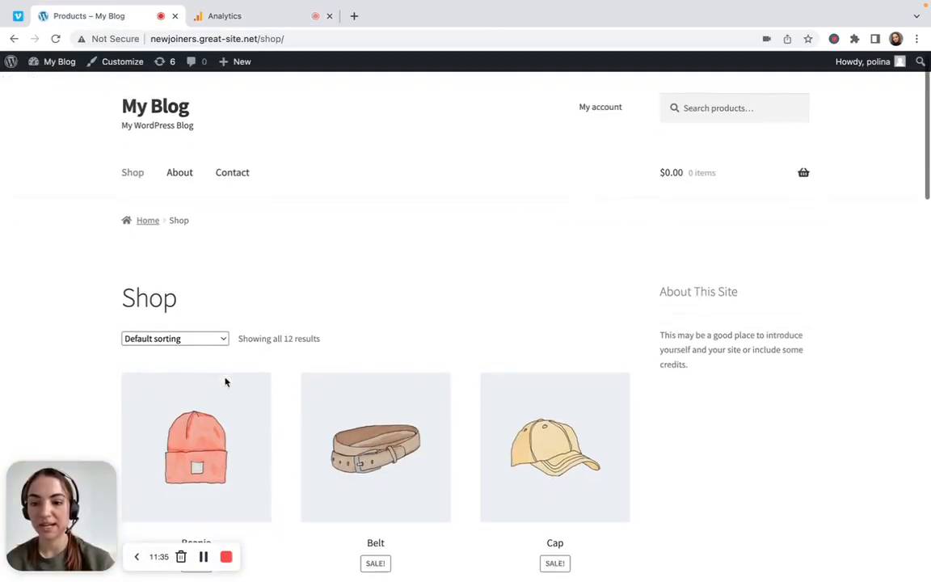
pyautogui.click(221, 524)
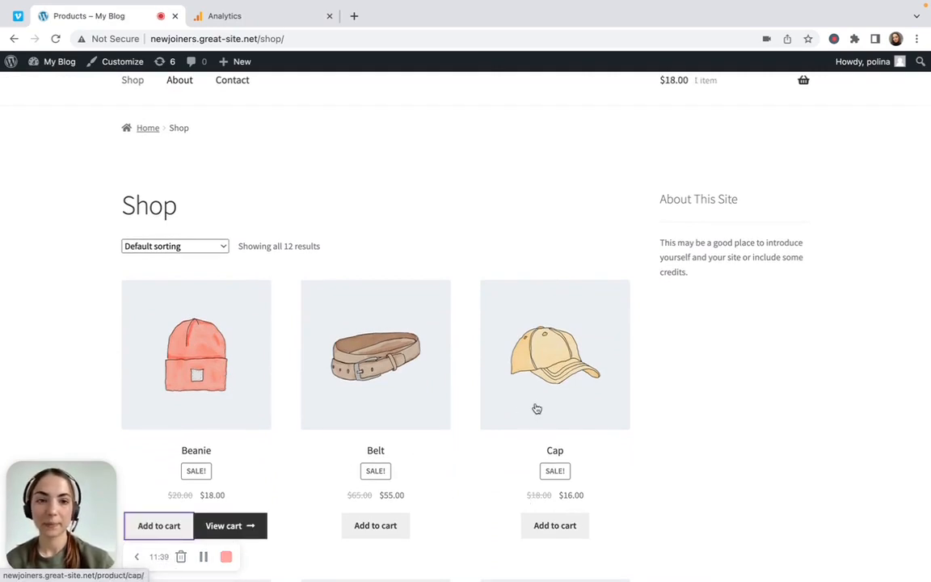
pyautogui.scroll(3, 536, 408)
pyautogui.moveTo(749, 199)
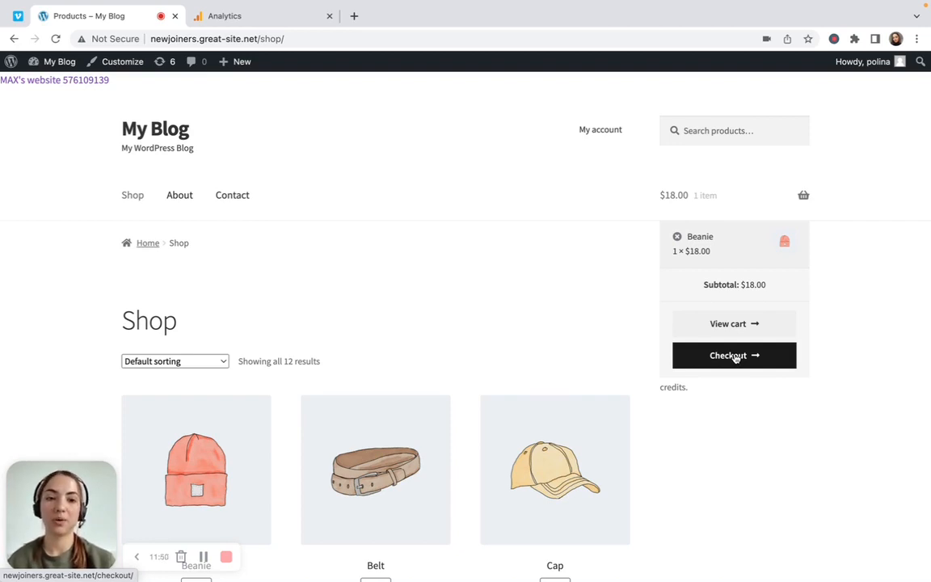
pyautogui.moveTo(775, 212)
pyautogui.click(755, 325)
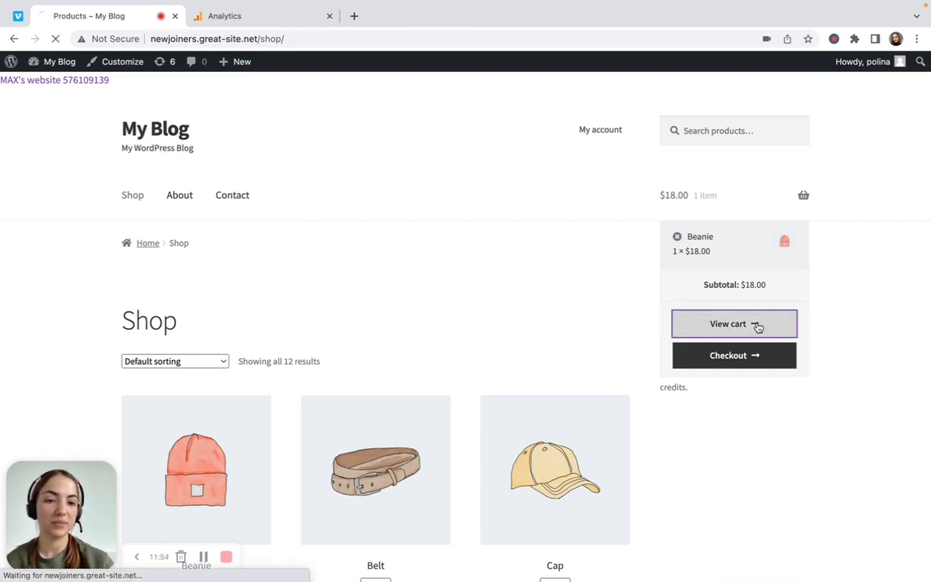
# Proceed to checkout and place the Beanie order, checking the destination goal in Analytics' real-time Conversions report
pyautogui.scroll(-15, 699, 299)
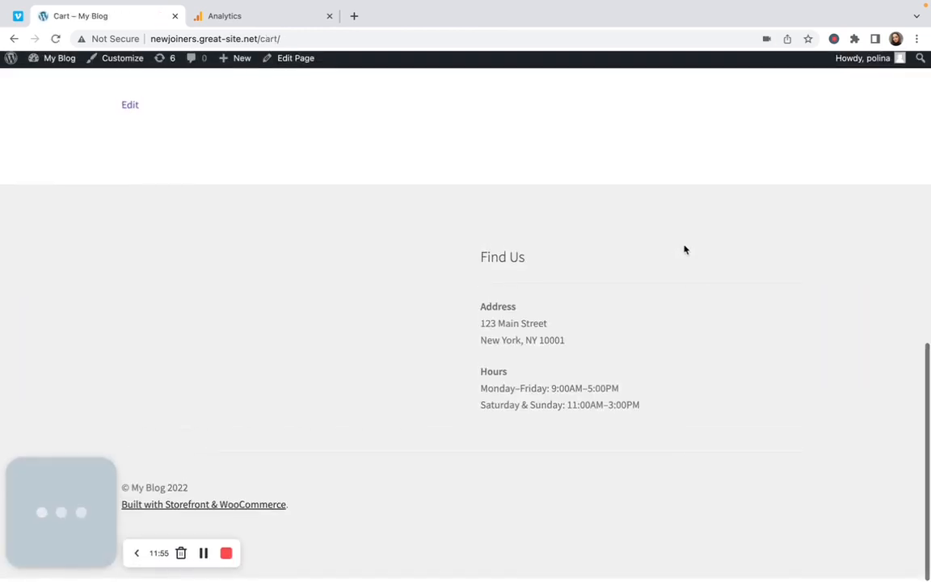
pyautogui.click(636, 139)
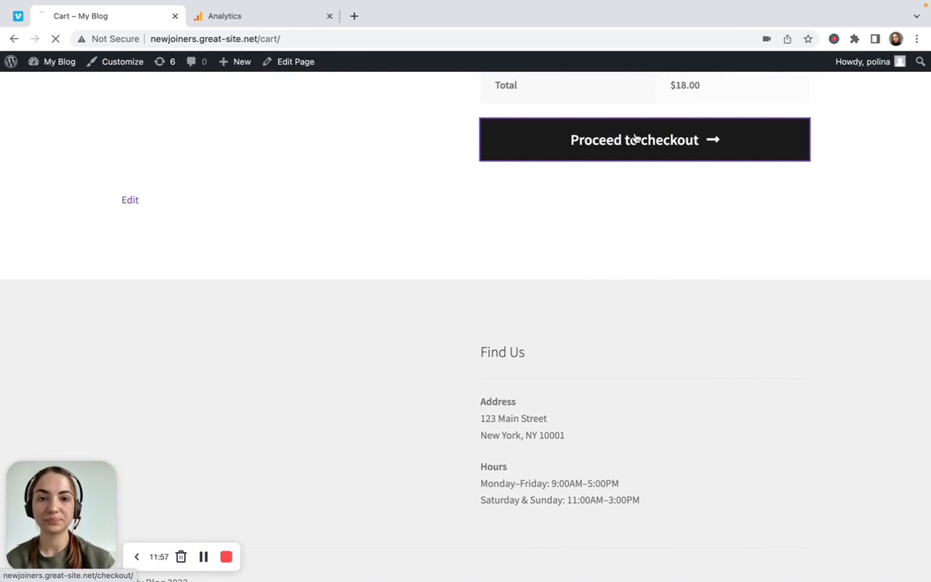
pyautogui.scroll(-3, 597, 301)
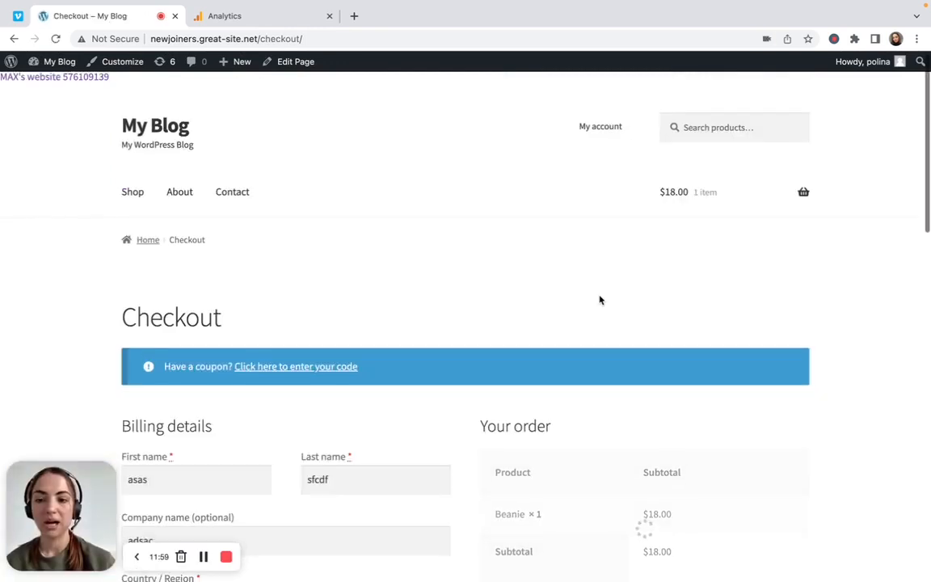
pyautogui.scroll(-4, 599, 299)
pyautogui.click(631, 455)
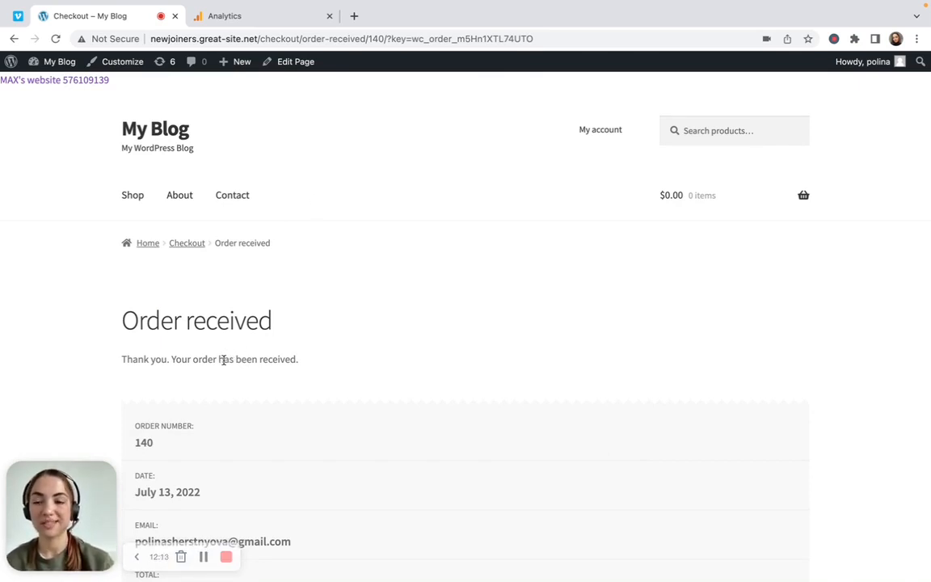
pyautogui.click(237, 18)
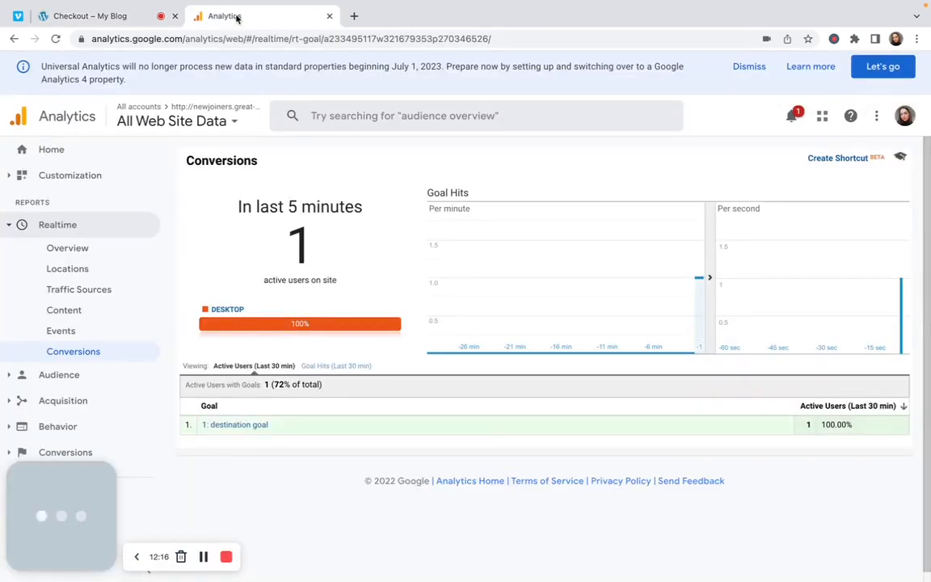